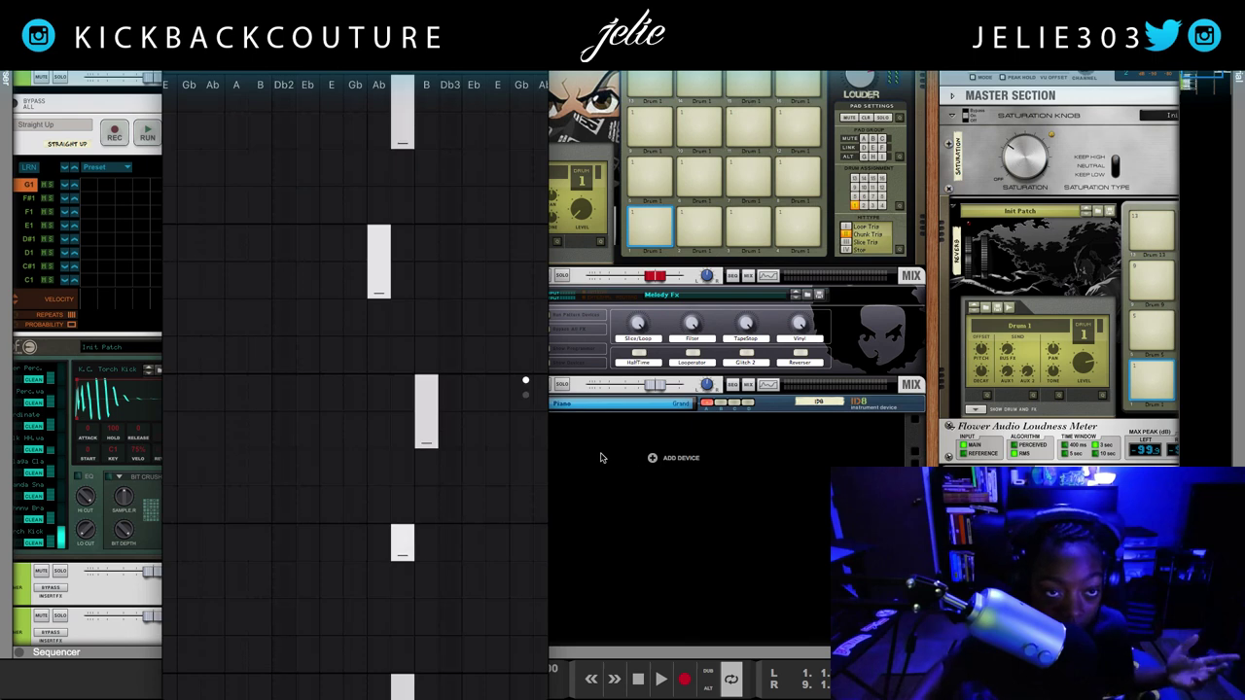
Hide the browser and play back the two-bar Mobile Track loop.
key(ctrl+alt+super+n)
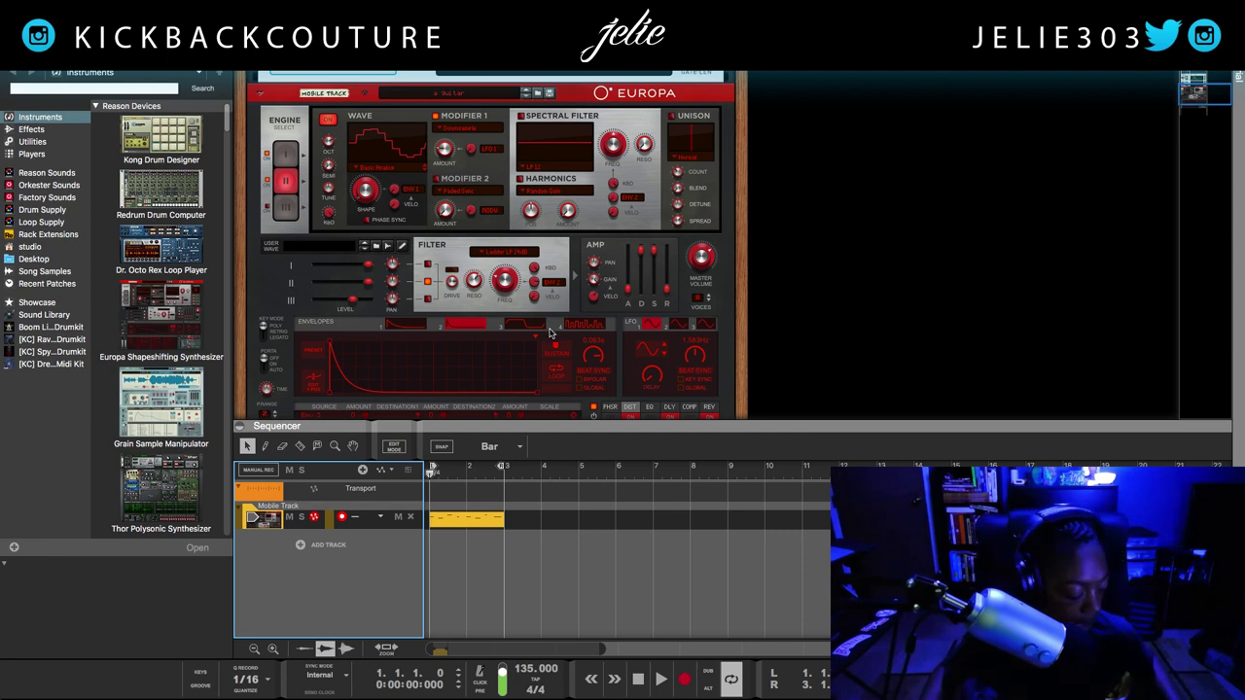
key(F3)
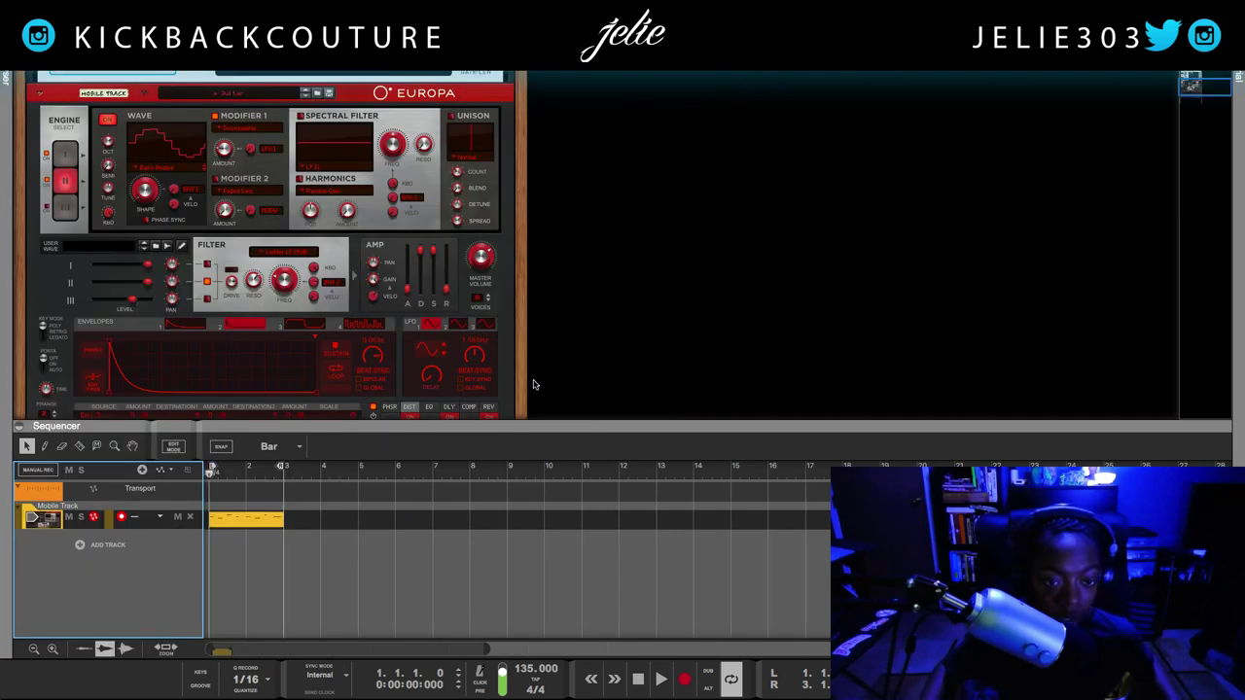
scroll(354, 391, up, 5)
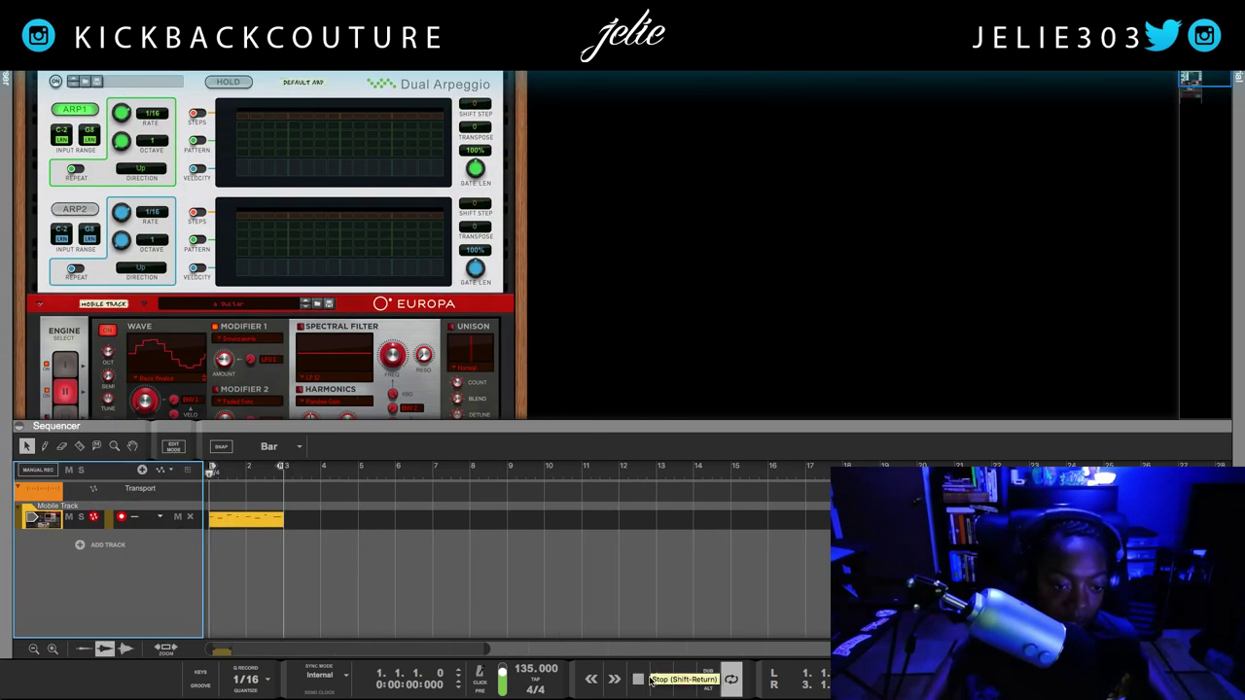
click(660, 680)
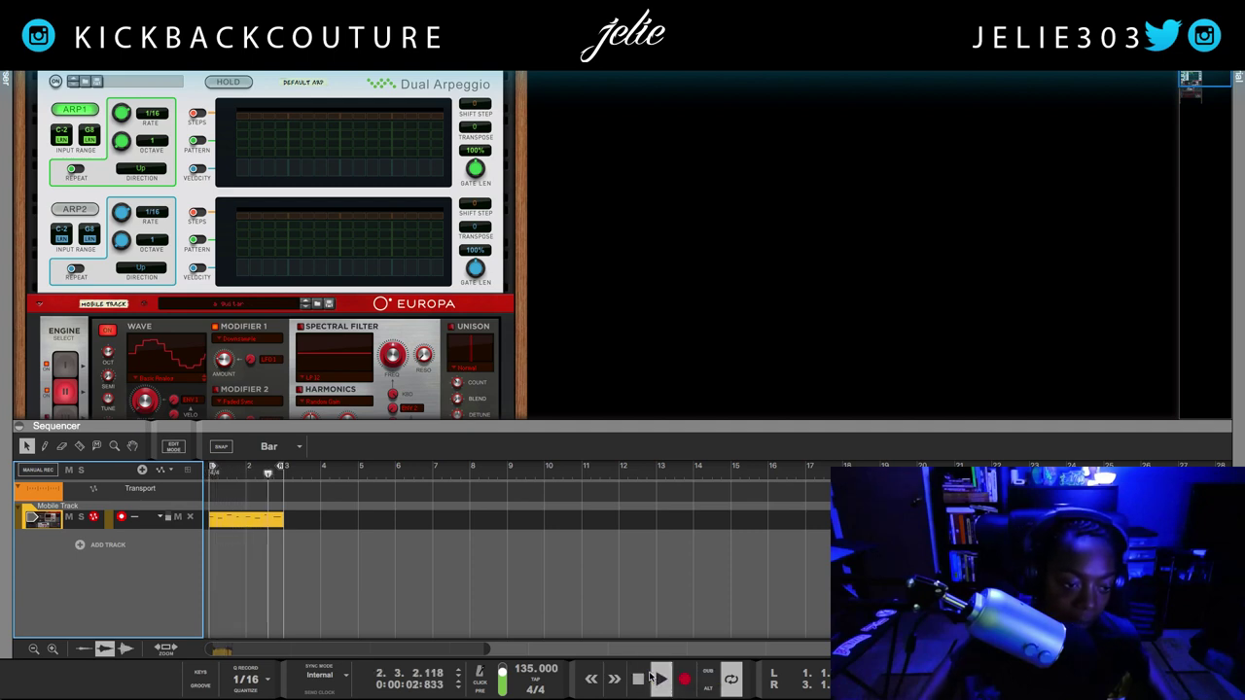
key(space)
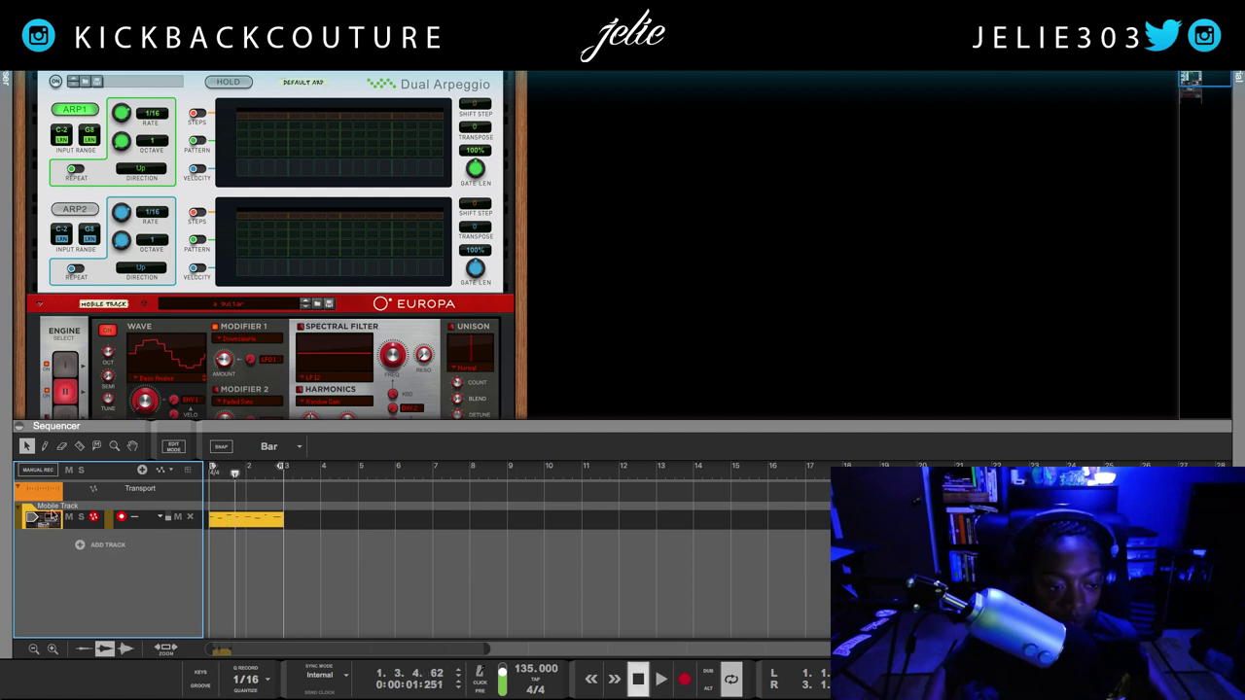
Copy the Mobile Track mix channel together with its devices and sequencer track.
right_click(38, 518)
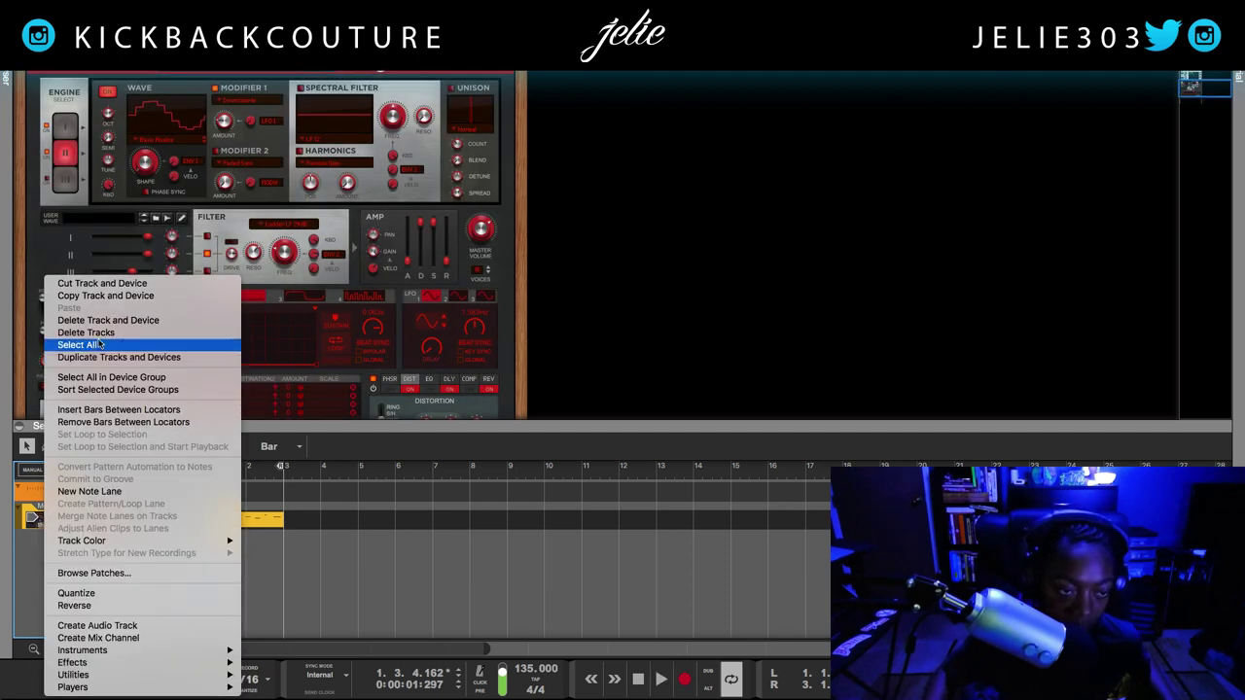
click(133, 297)
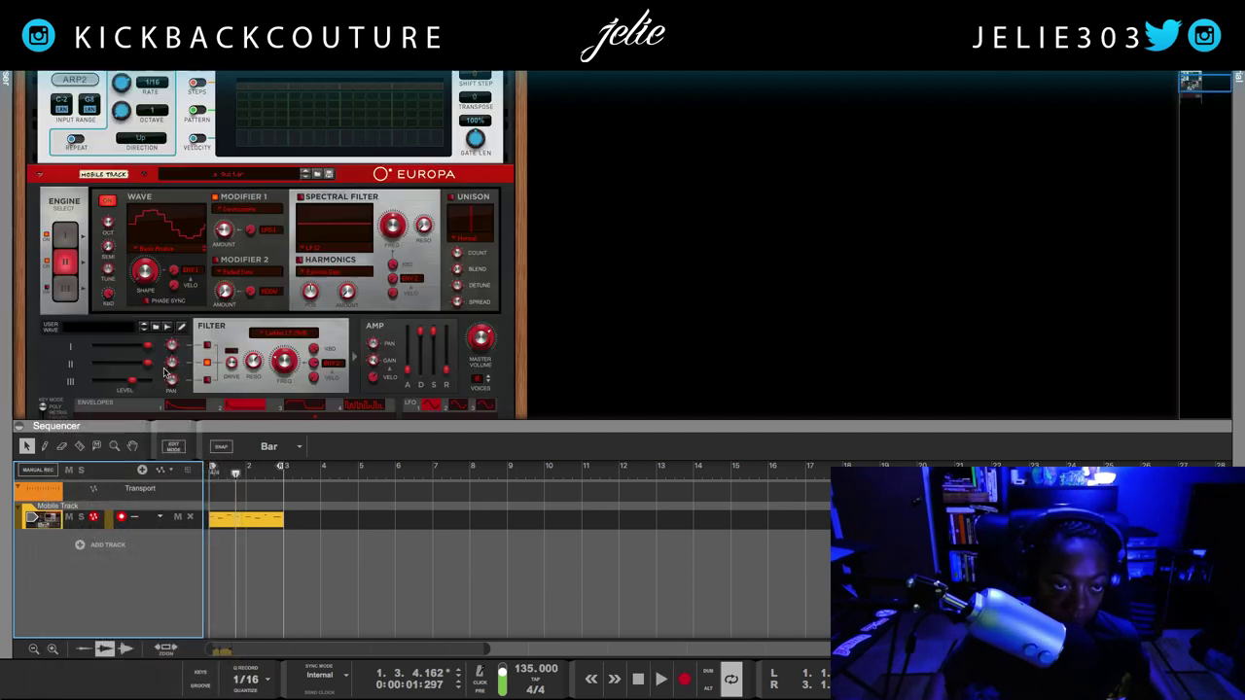
scroll(151, 369, up, 2)
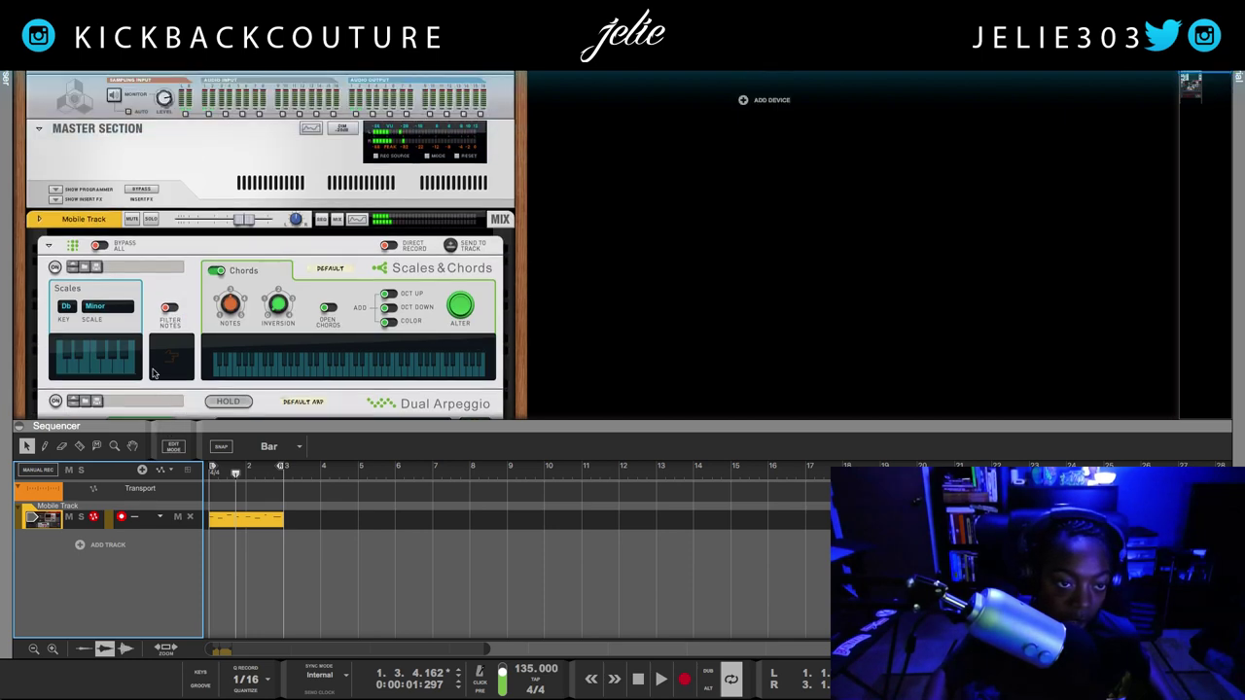
click(98, 217)
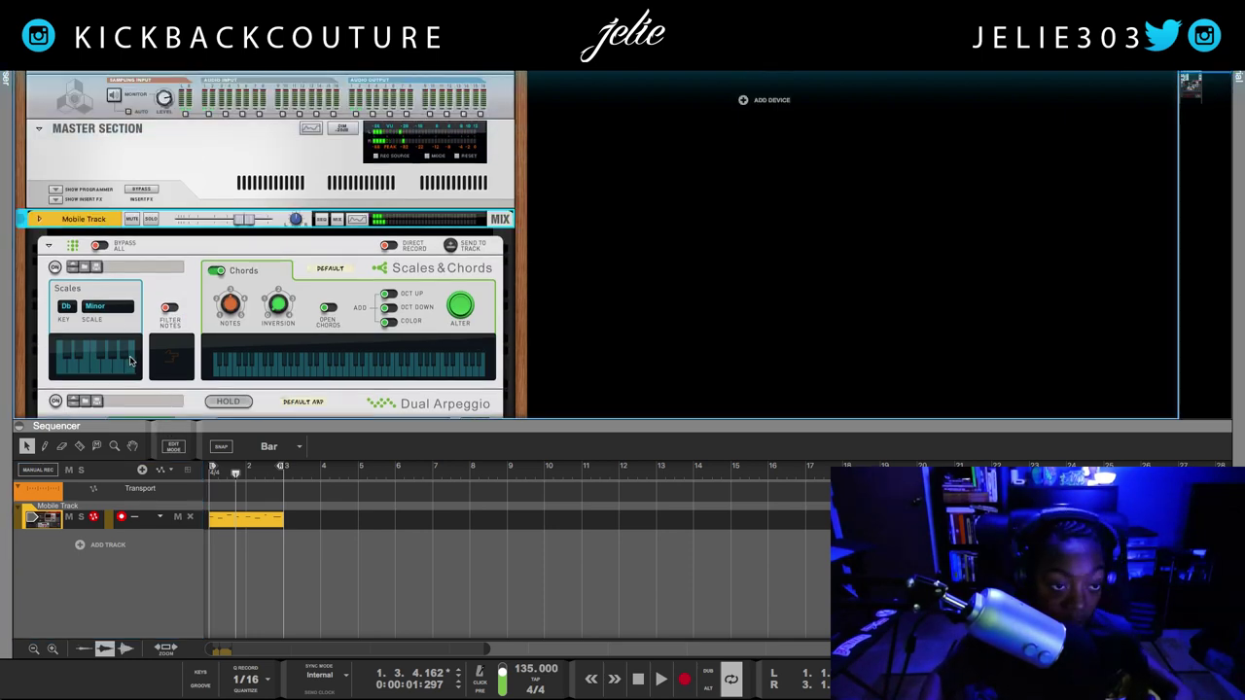
right_click(102, 218)
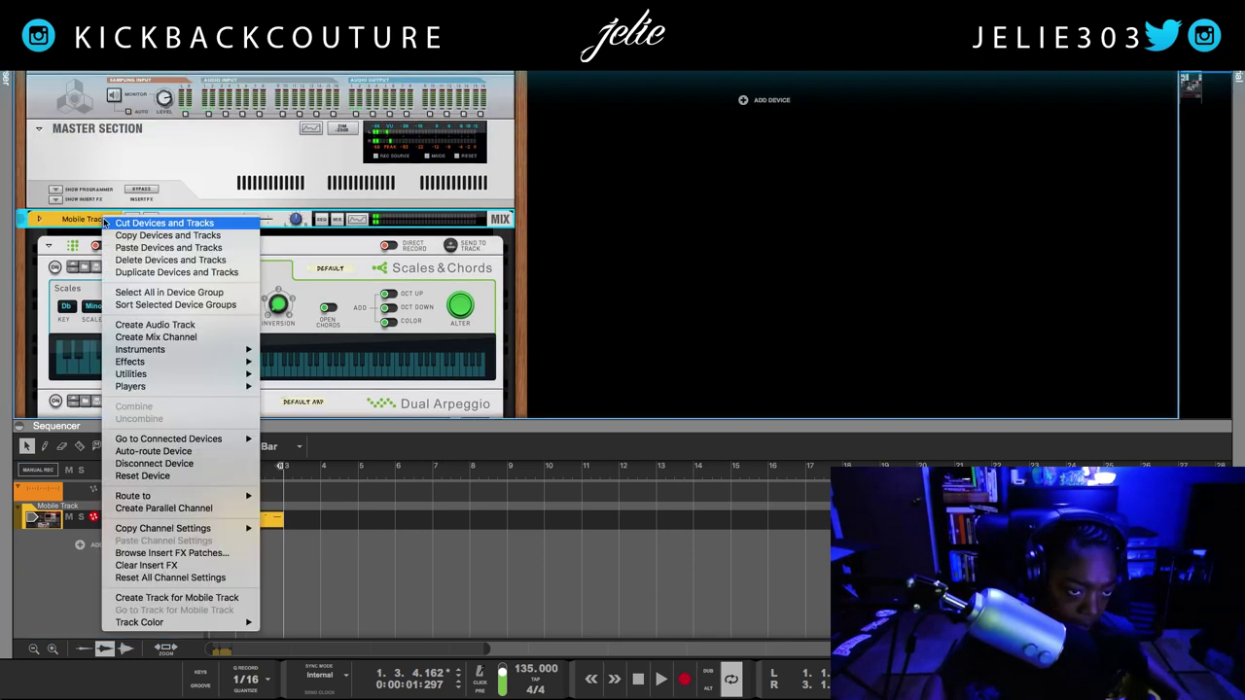
click(167, 235)
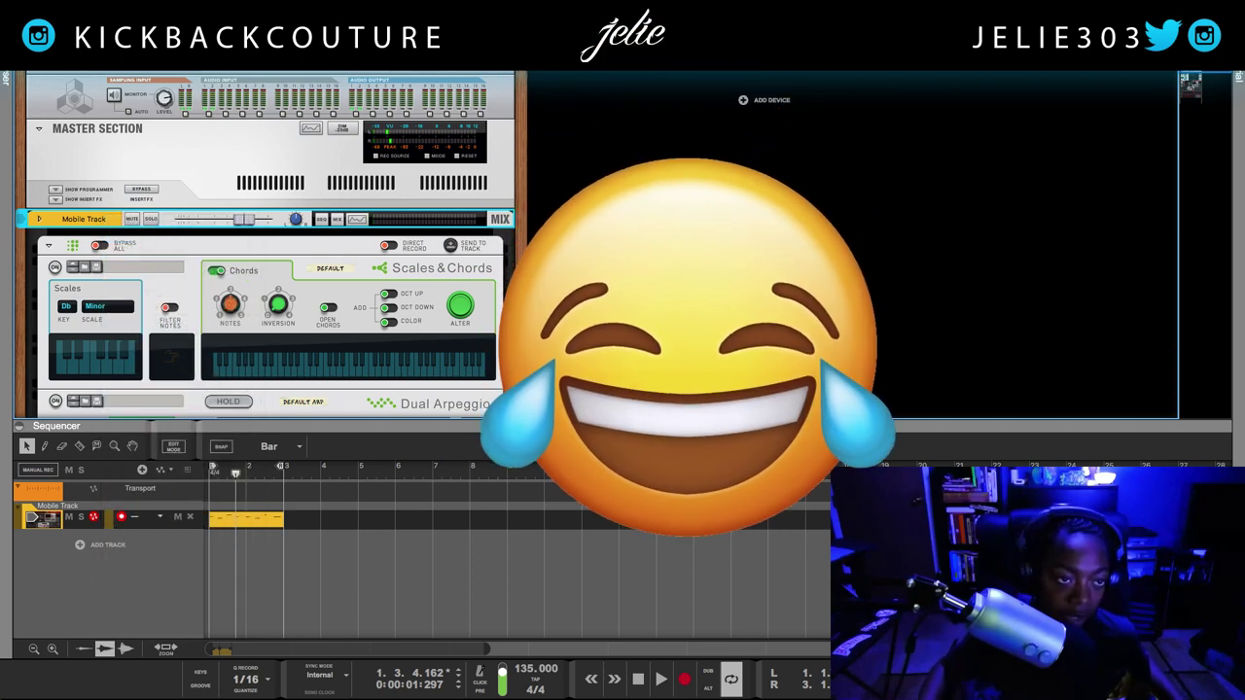
click(89, 13)
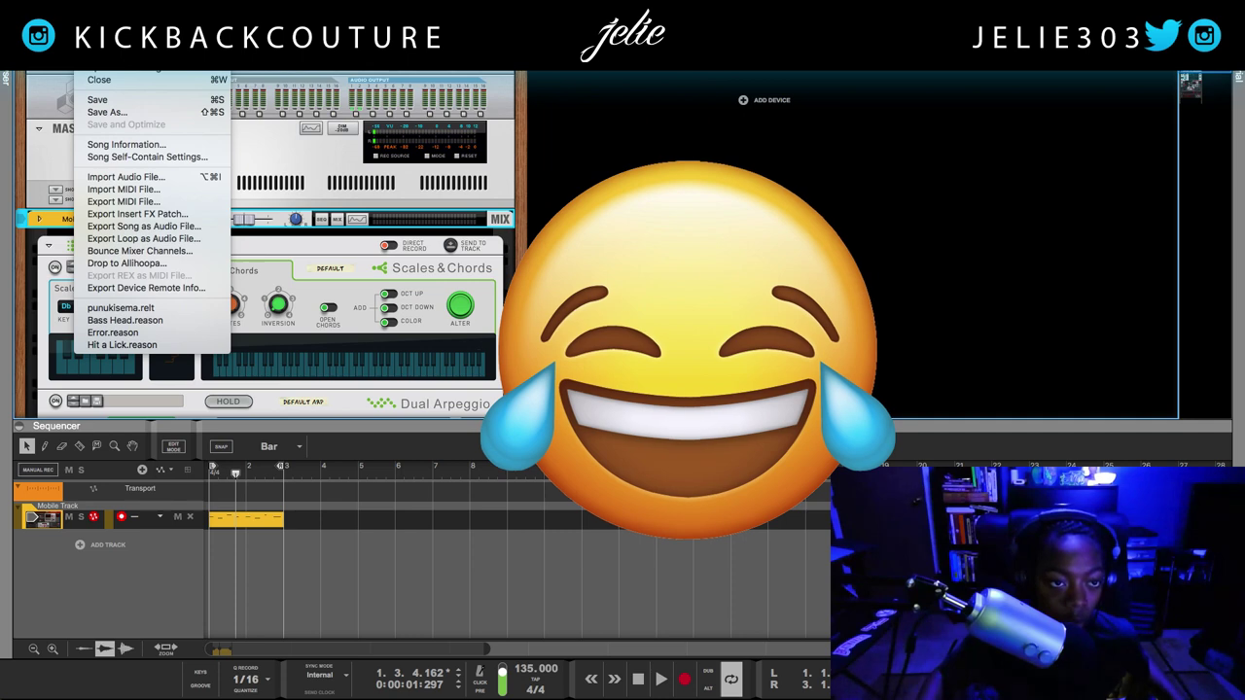
key(Escape)
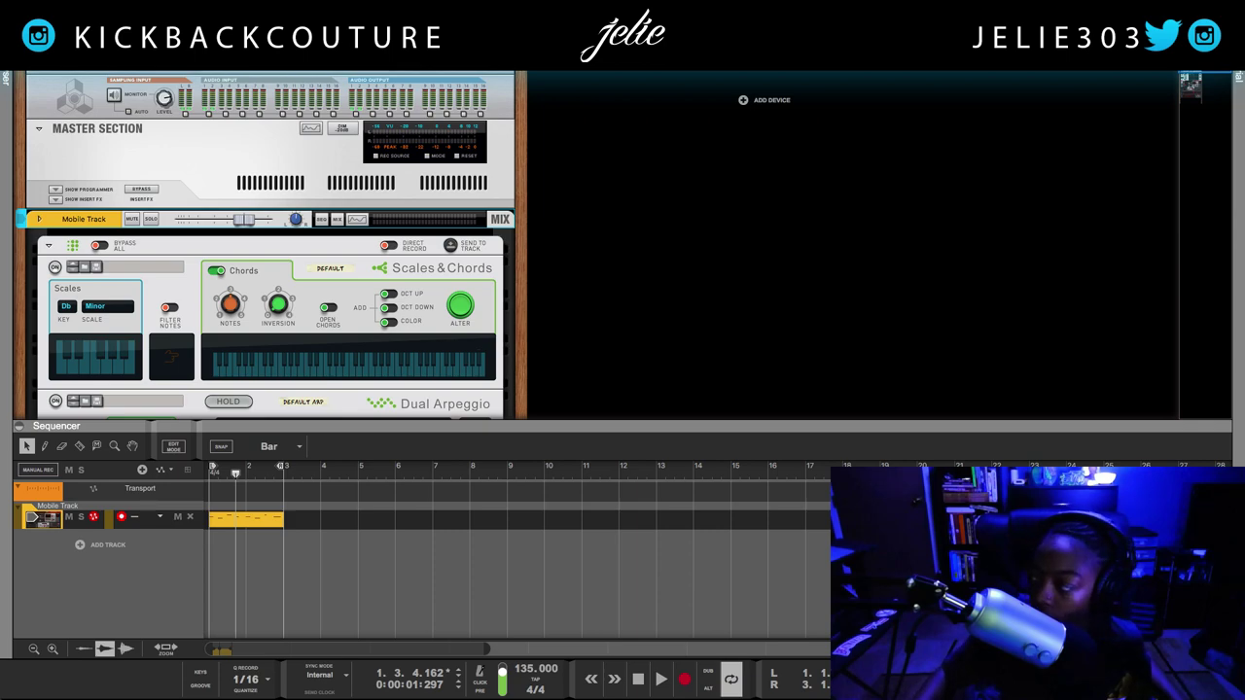
Switch to the 140 BPM song and paste the copied devices and tracks below the ID8 in the middle rack column.
key(ctrl+Right)
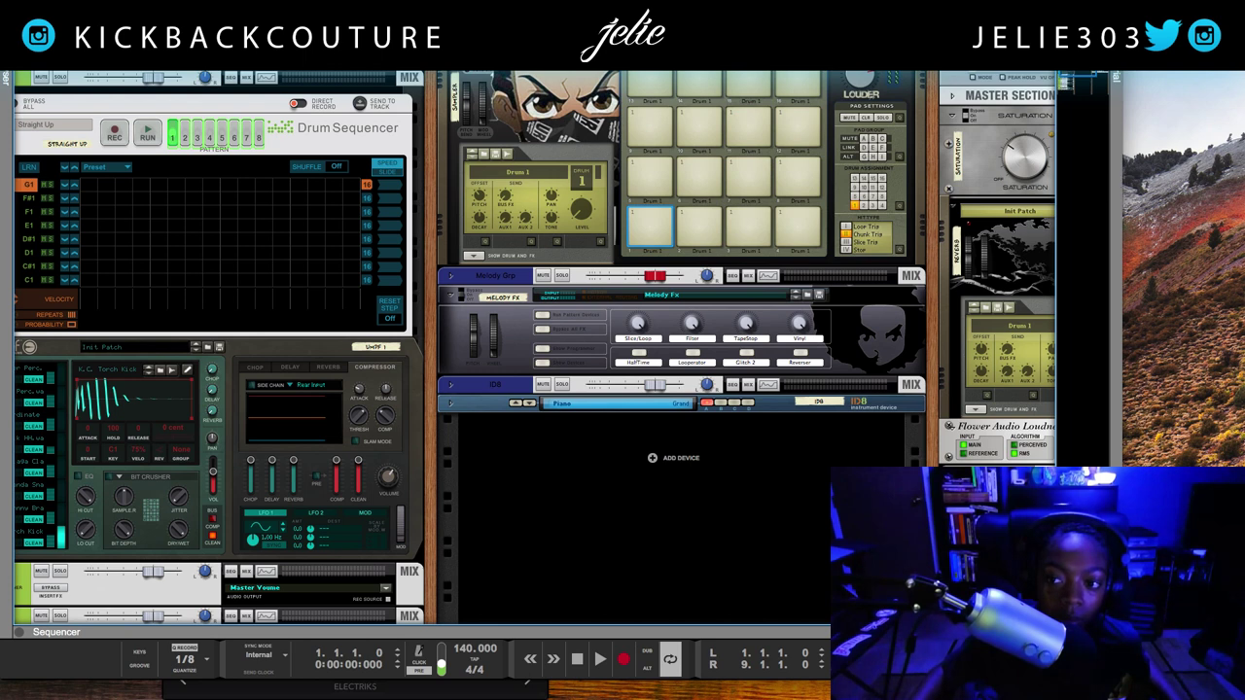
drag(1122, 191, 1244, 192)
scroll(715, 452, down, 1)
right_click(650, 477)
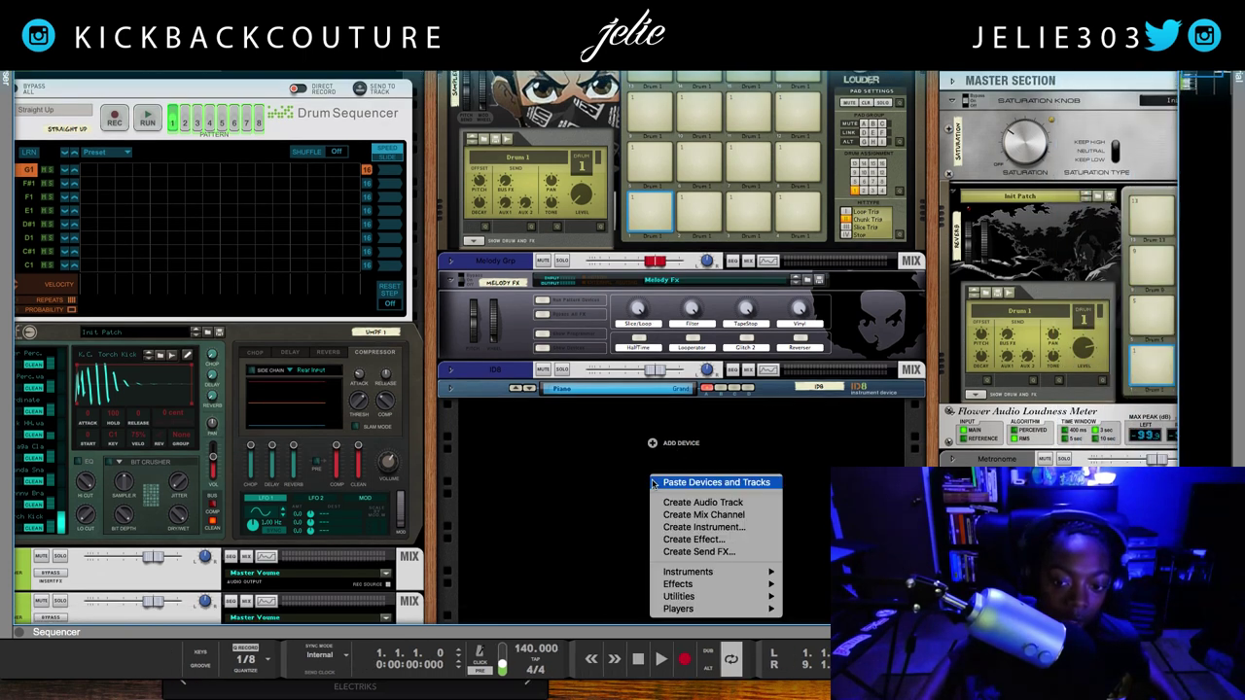
click(700, 483)
Rename the pasted Europa device as Guitar.
scroll(640, 508, up, 5)
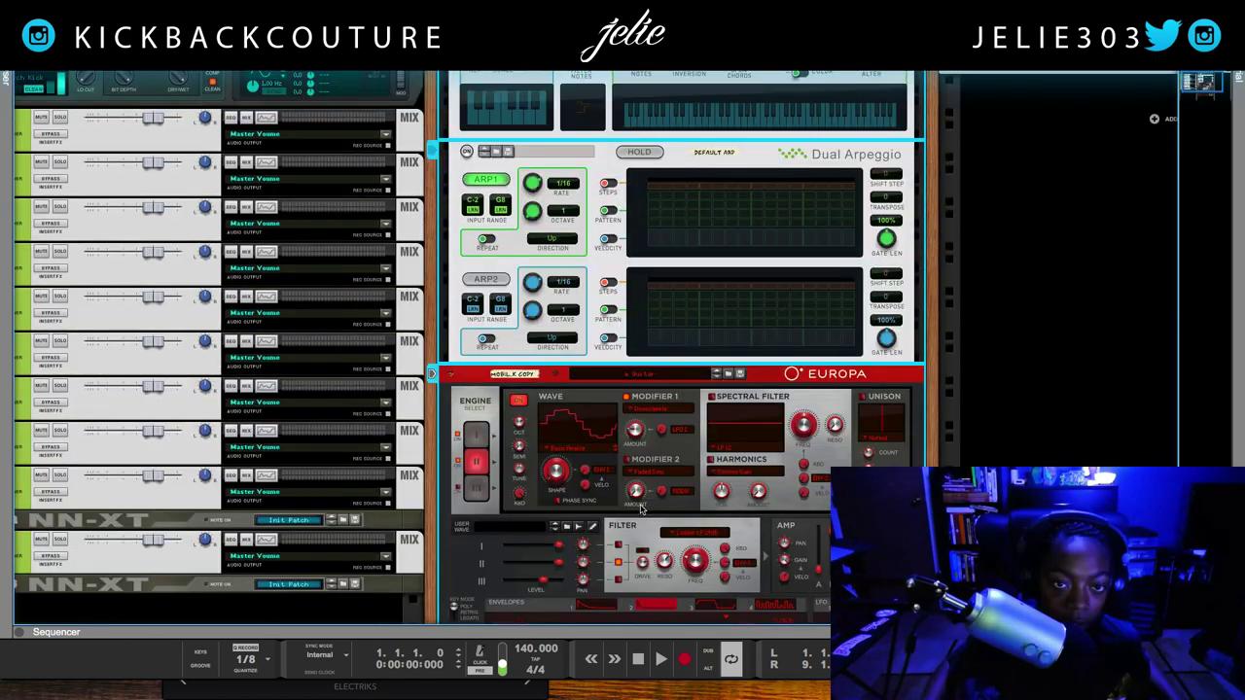
scroll(640, 508, up, 5)
click(521, 298)
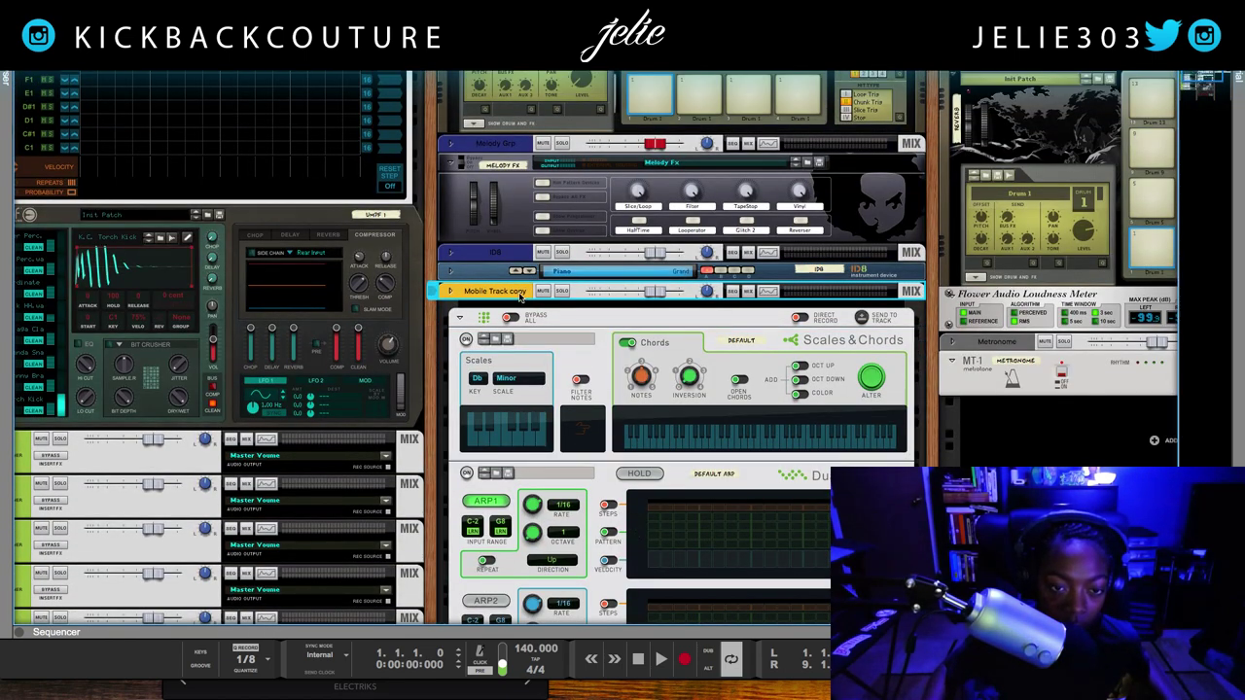
scroll(697, 335, down, 4)
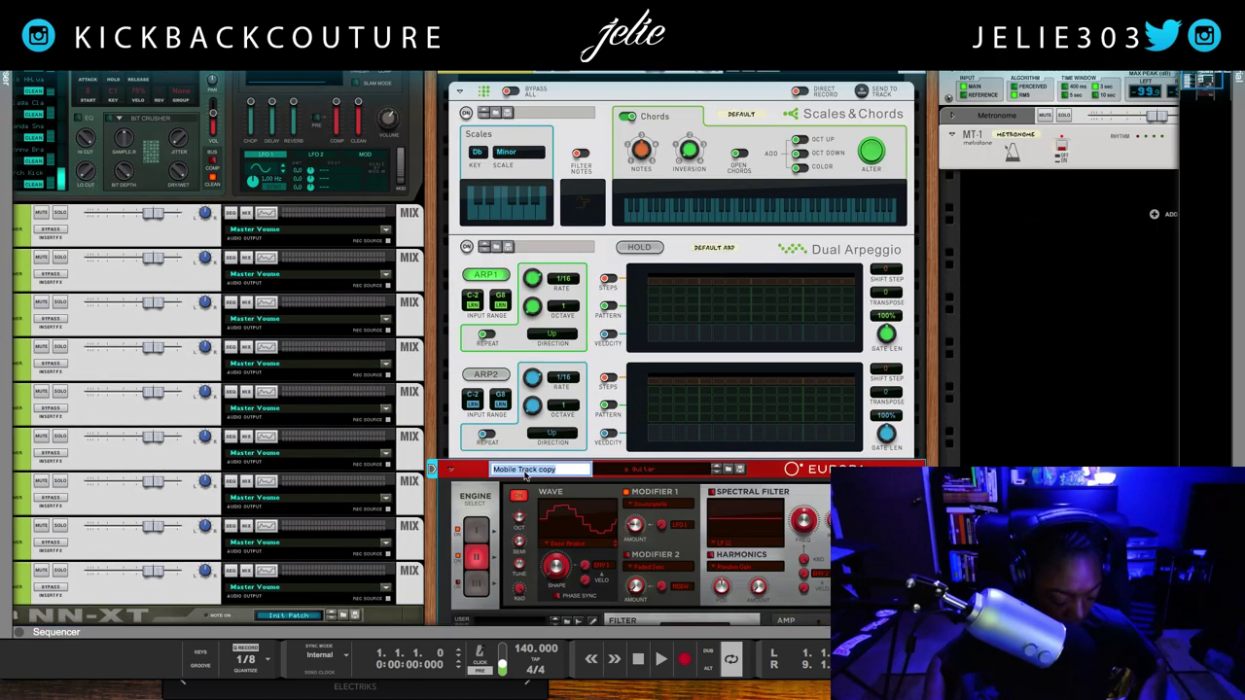
double_click(516, 471)
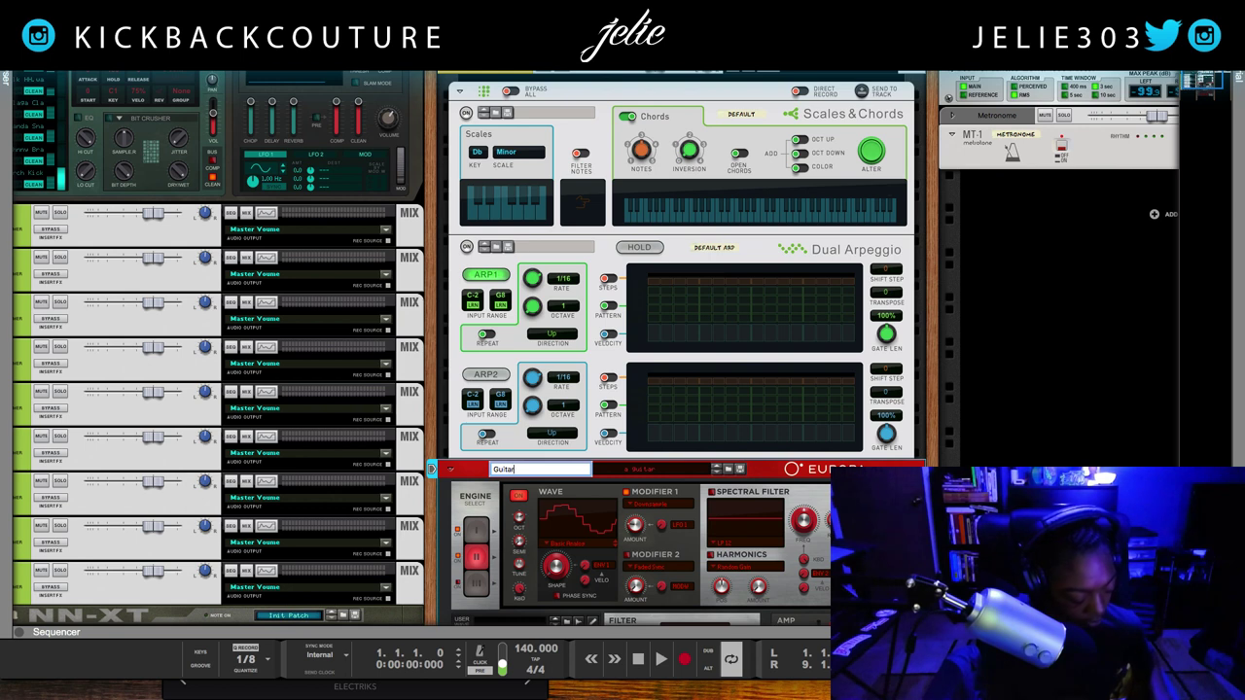
key(Return)
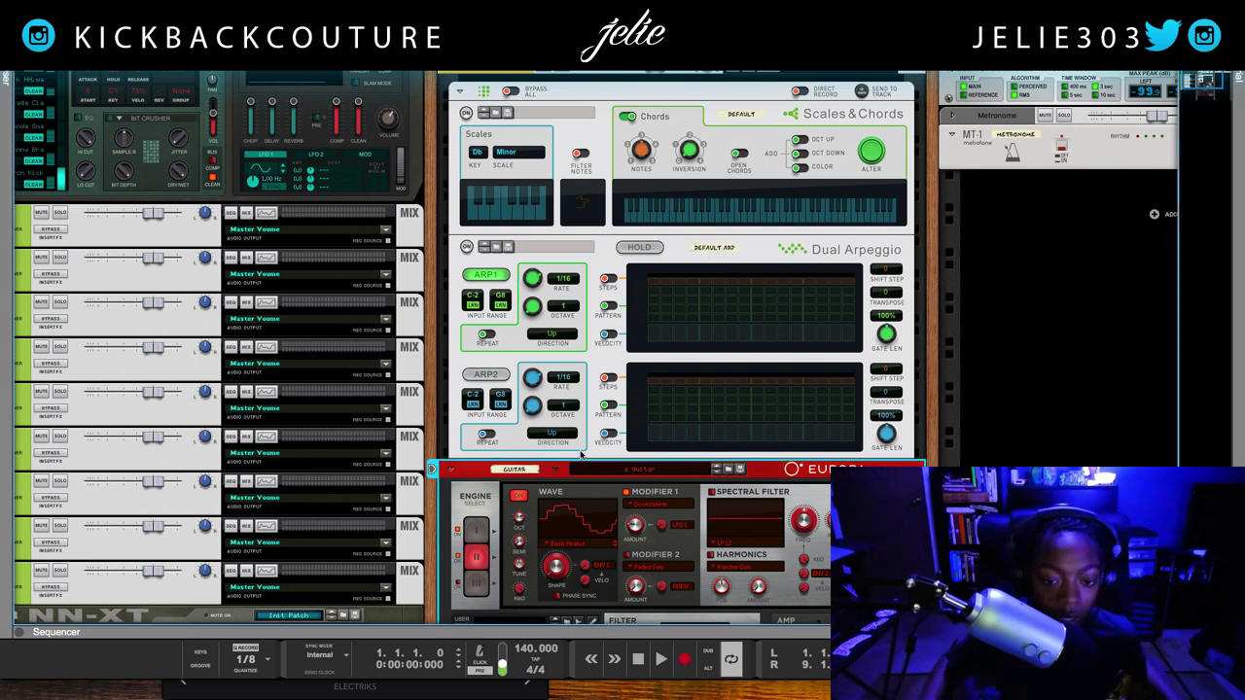
Play the song, expand the sequencer to fill the window and open the Guitar clip for note editing.
key(space)
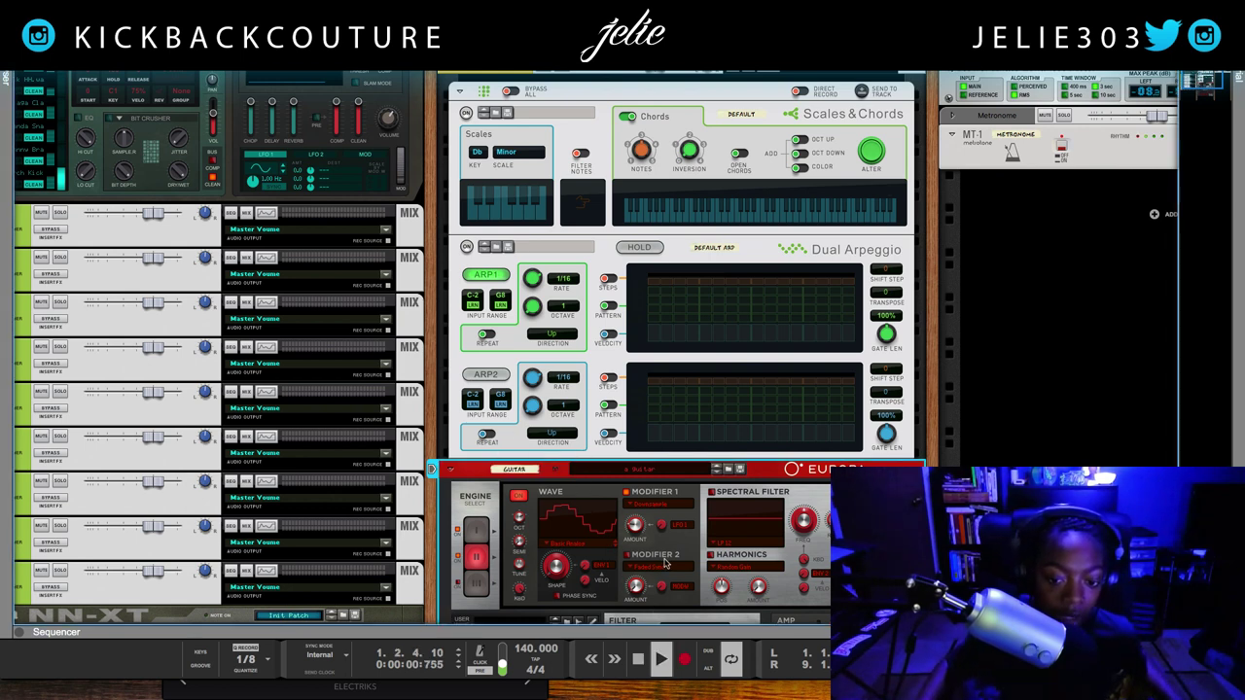
drag(678, 679, 678, 698)
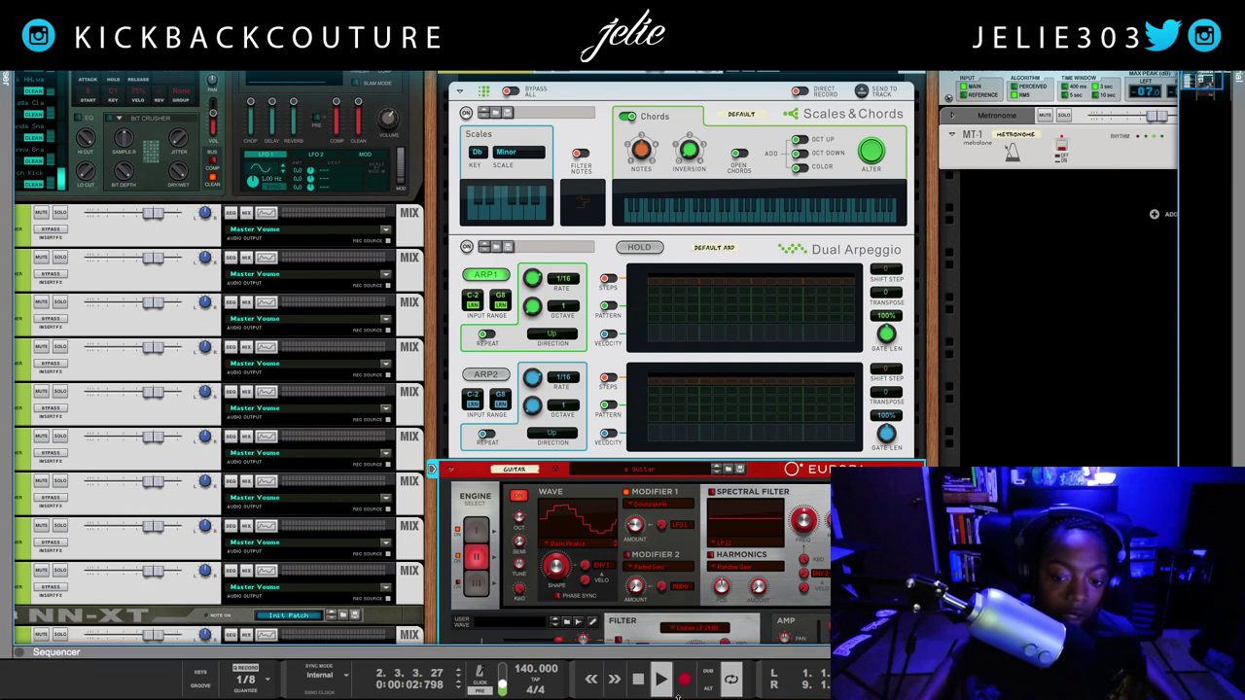
drag(660, 650, 622, 83)
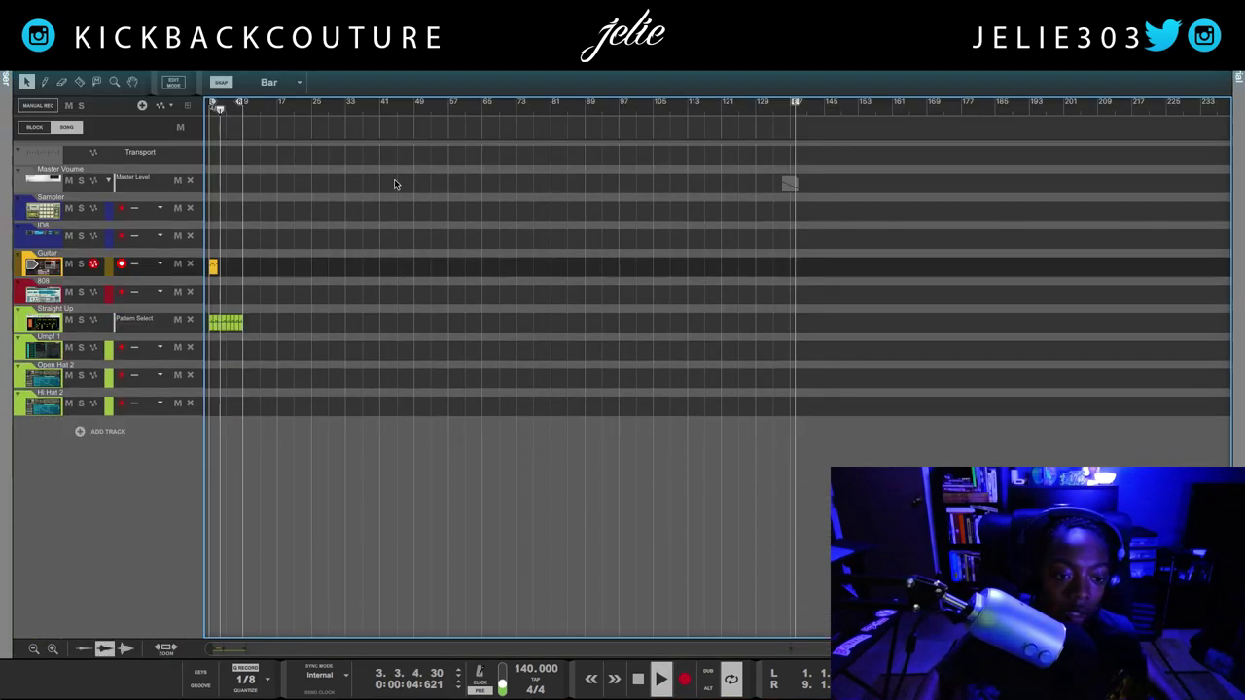
double_click(213, 266)
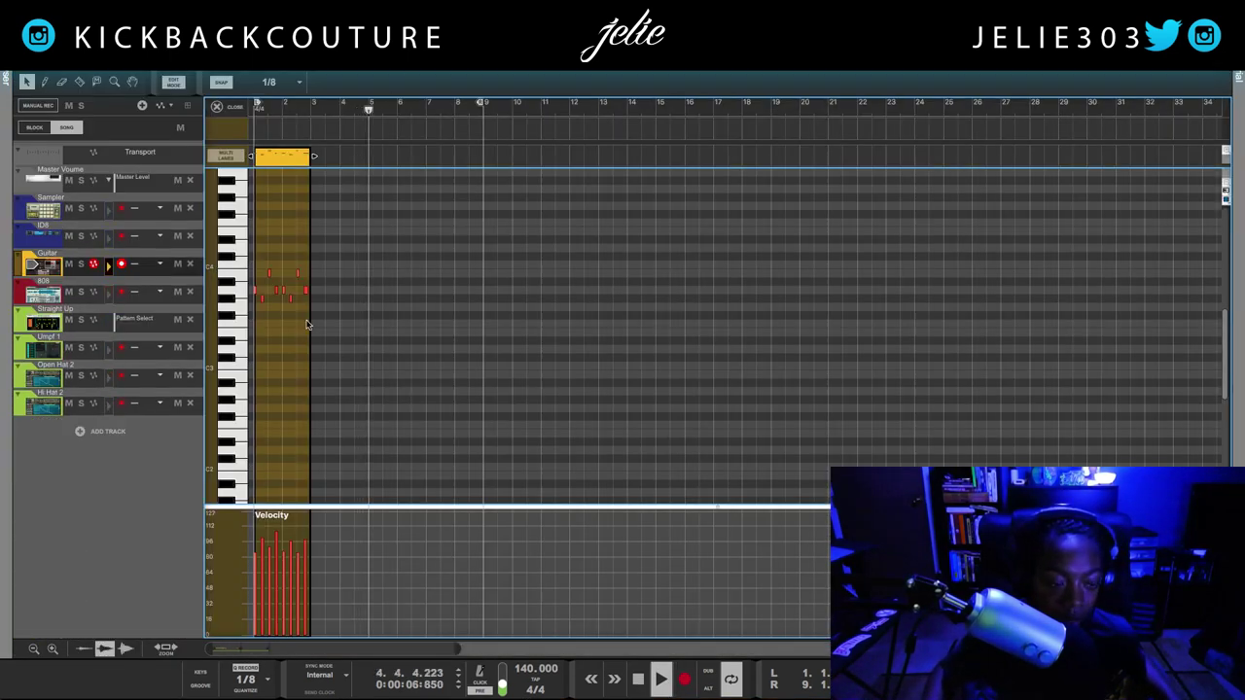
Select all notes in the Guitar clip and make them legato with the side by side (abut) adjustment.
key(h)
key(h)
key(h)
key(h)
key(h)
key(h)
key(h)
key(h)
key(h)
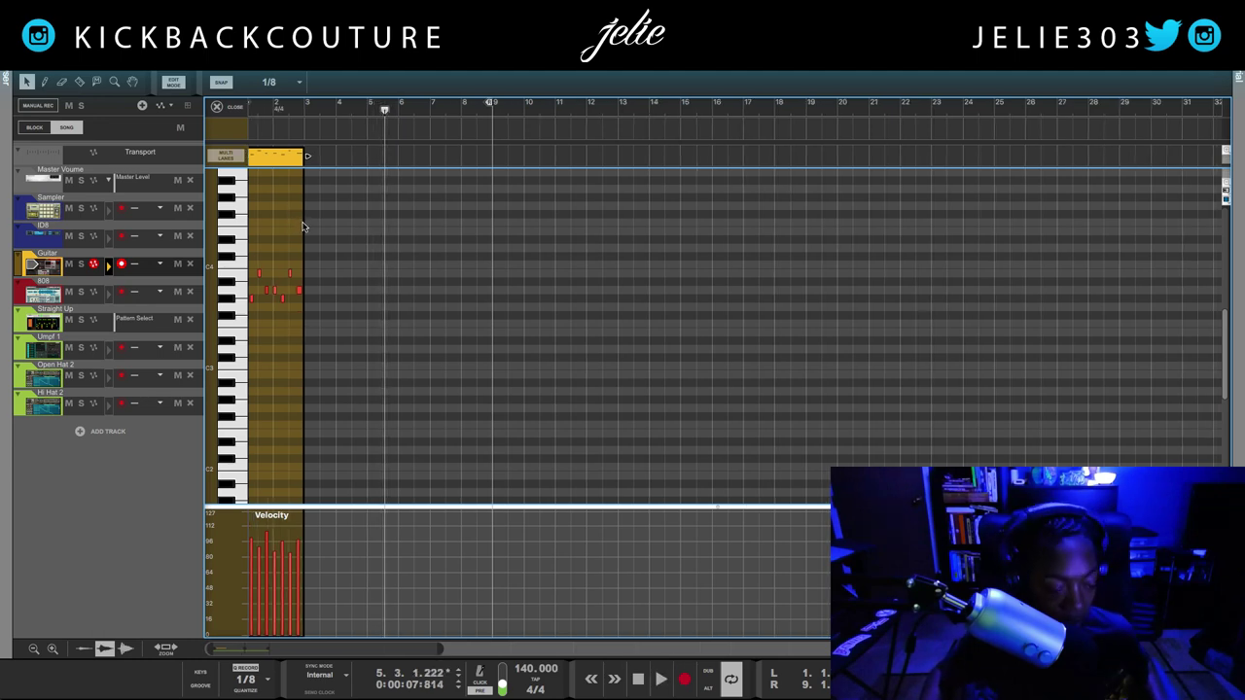
key(h)
key(h)
scroll(353, 283, down, 2)
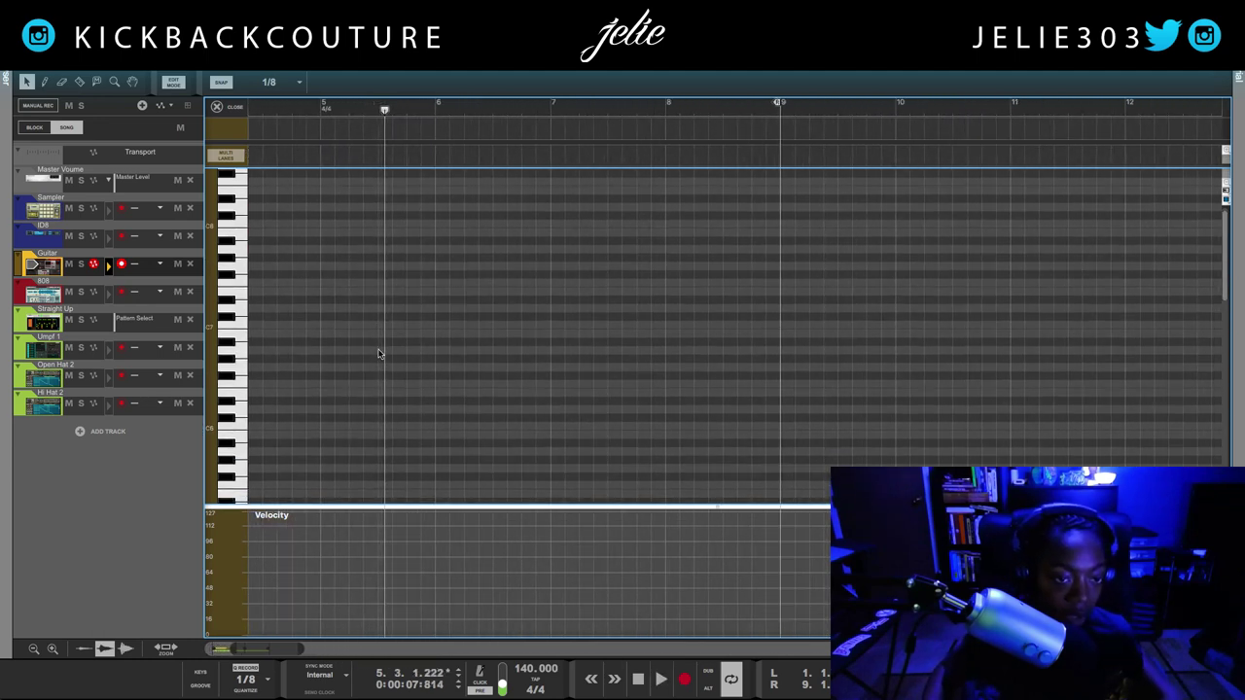
scroll(396, 380, left, 4)
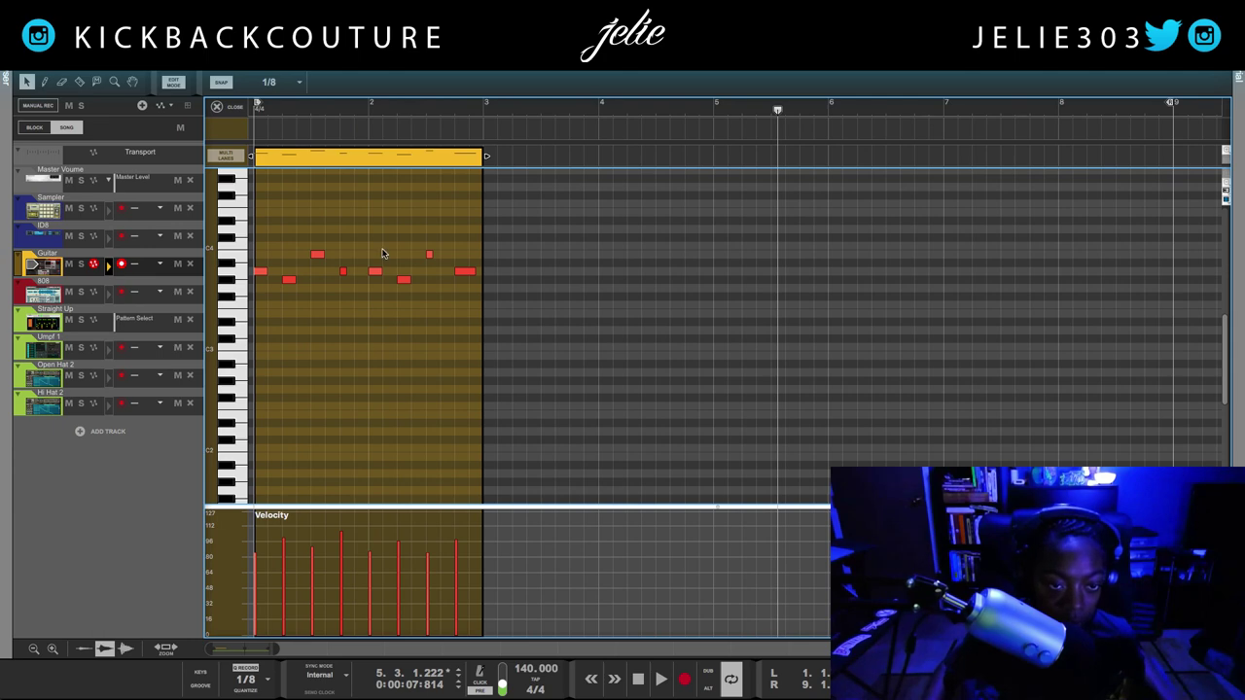
key(ctrl+a)
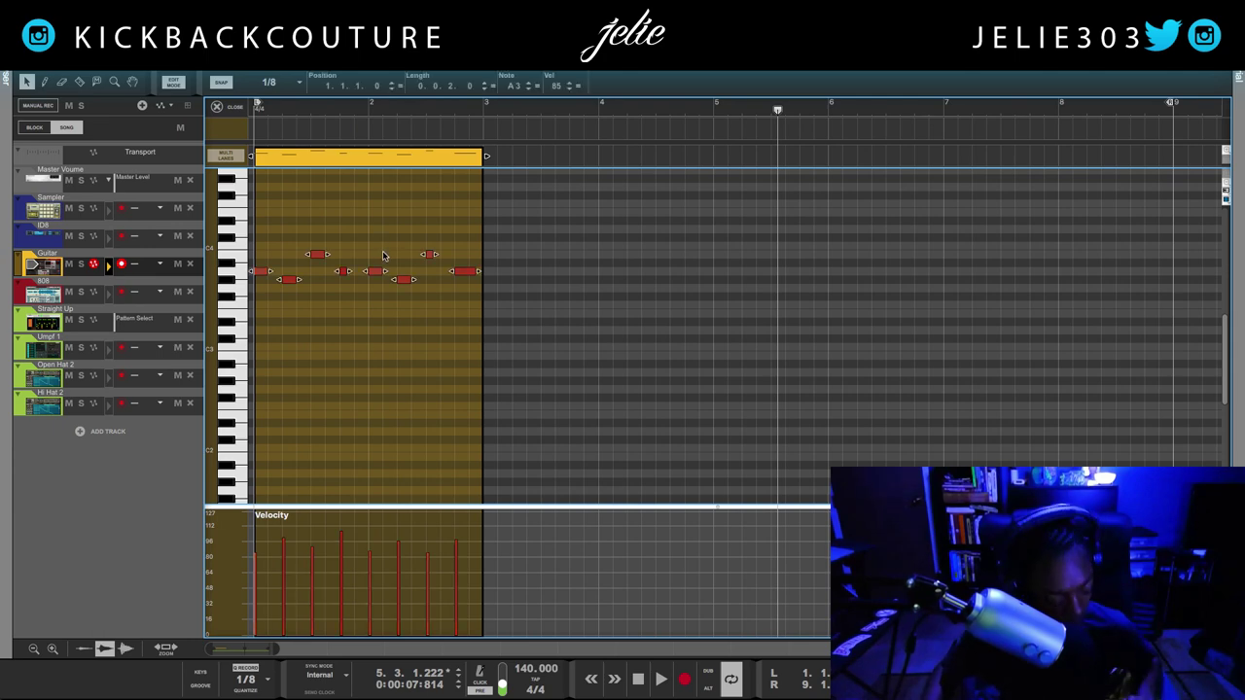
key(F8)
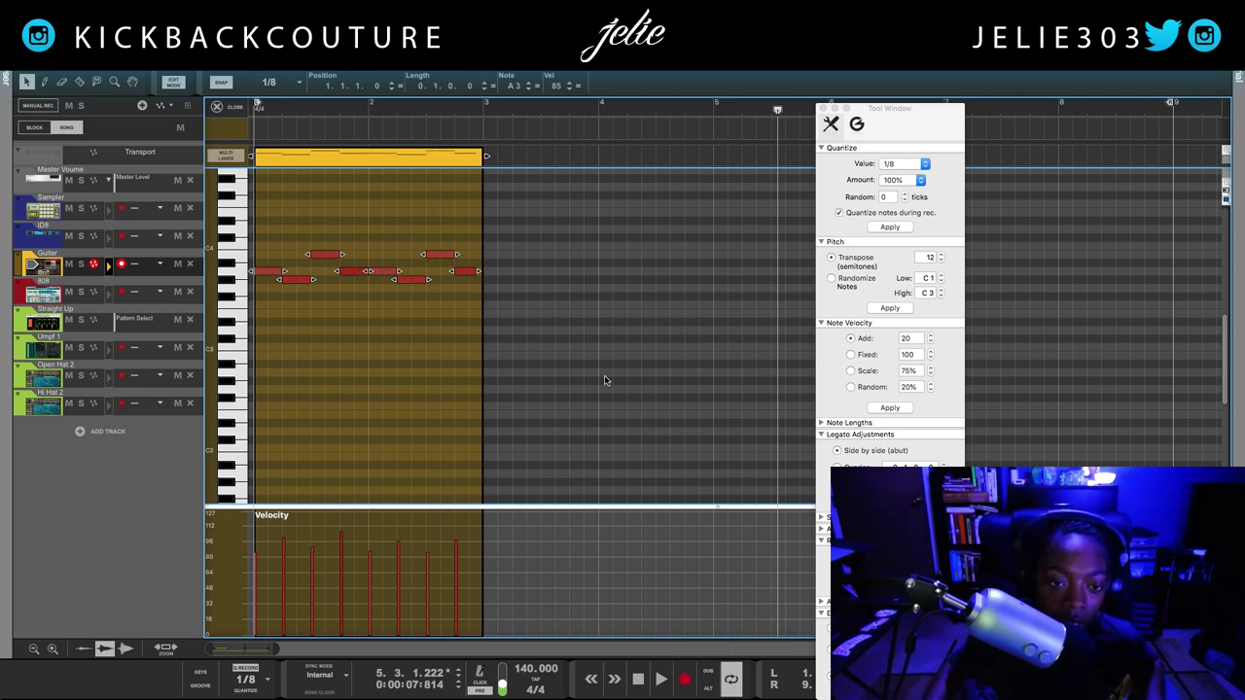
Extend the last note to the end of the Guitar clip and match all note velocities to 85.
click(509, 270)
click(472, 274)
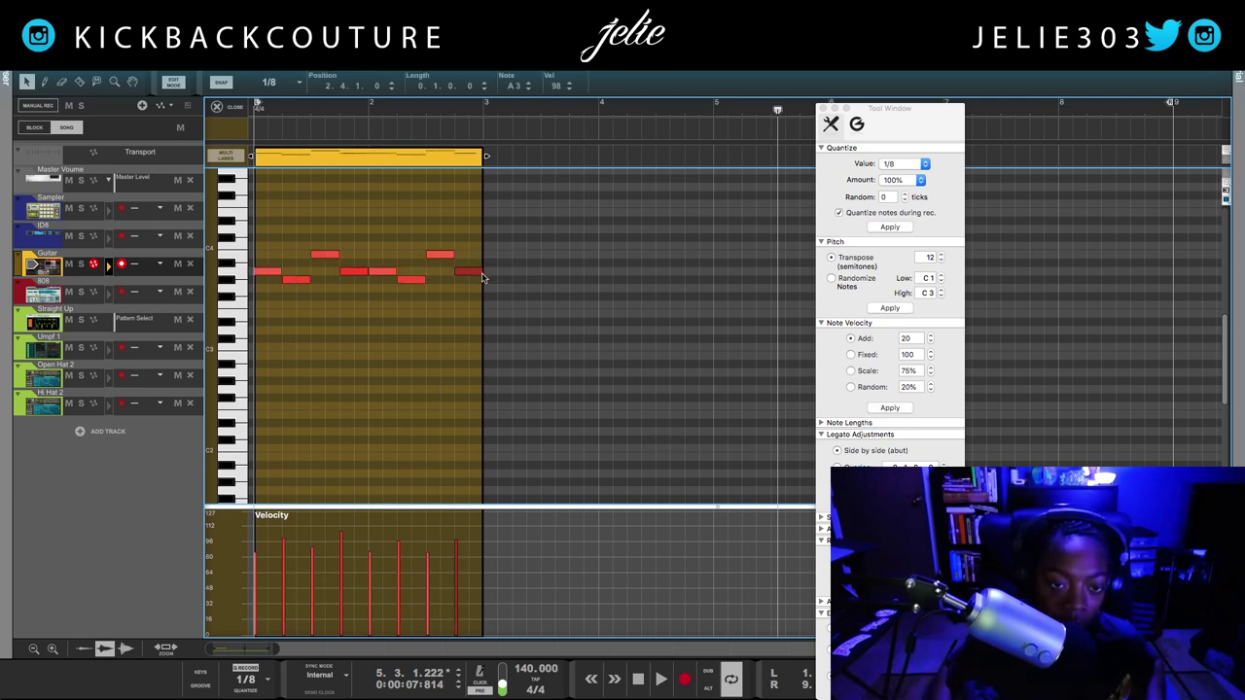
key(ctrl+a)
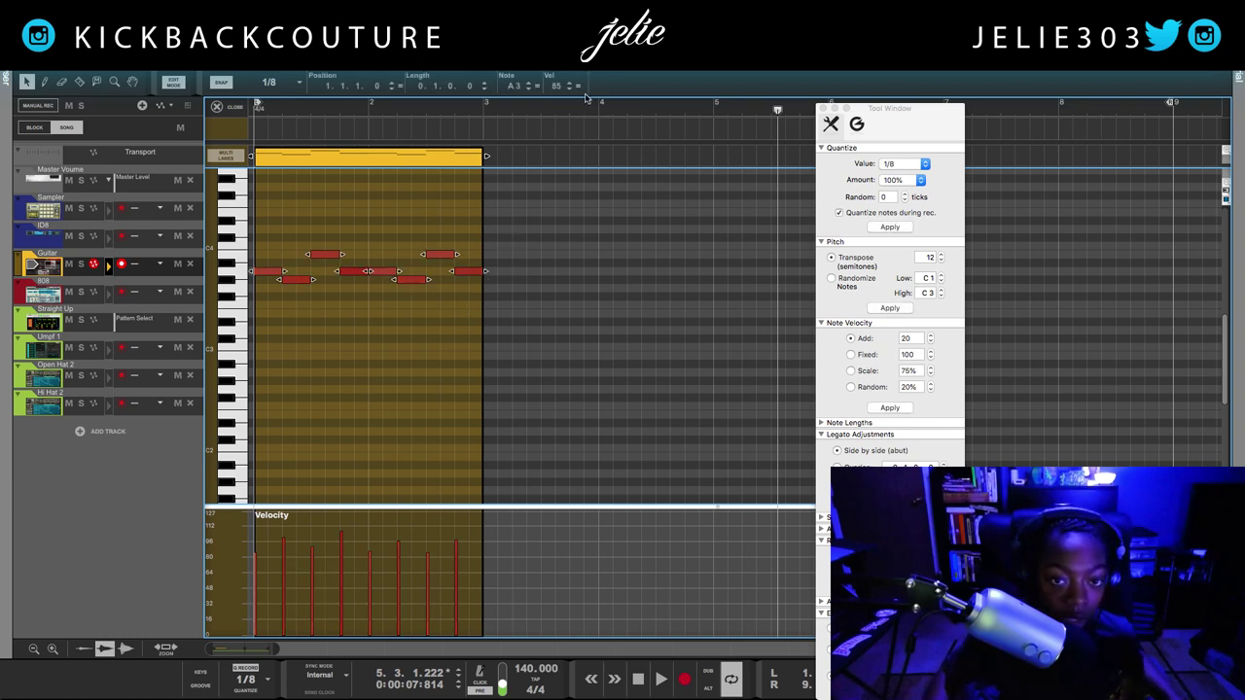
click(473, 324)
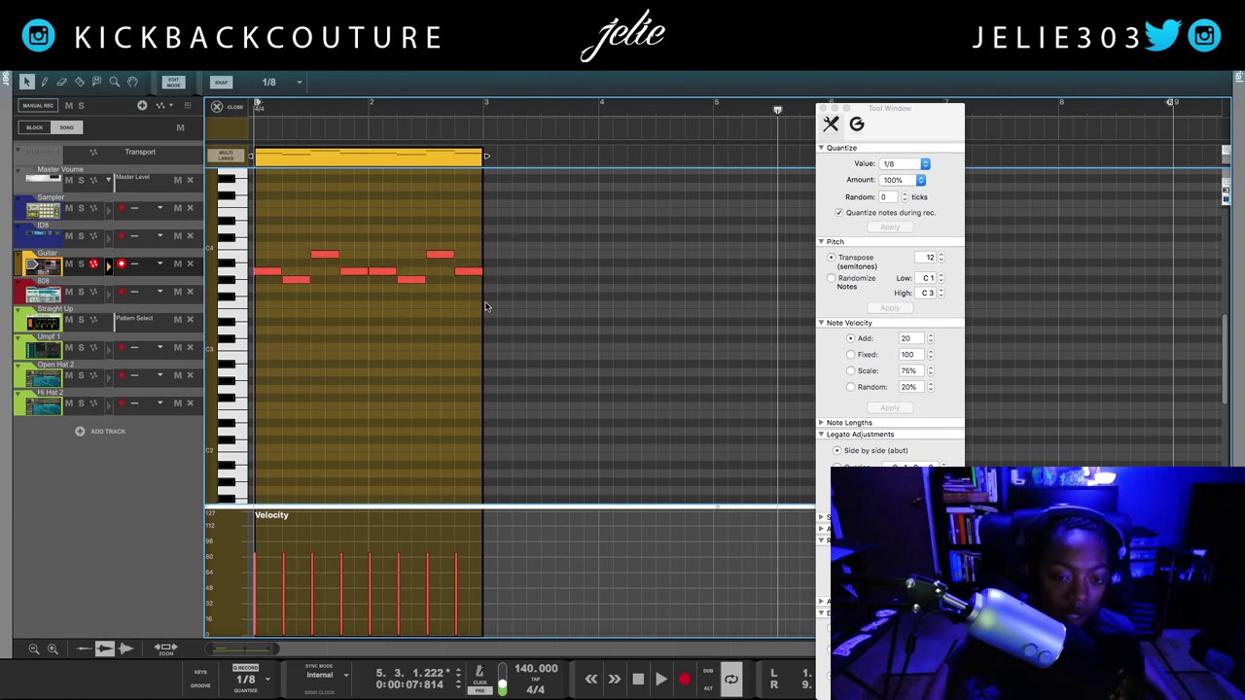
Play back the edited Guitar clip, select all its notes and add a new note lane to the Guitar track.
key(space)
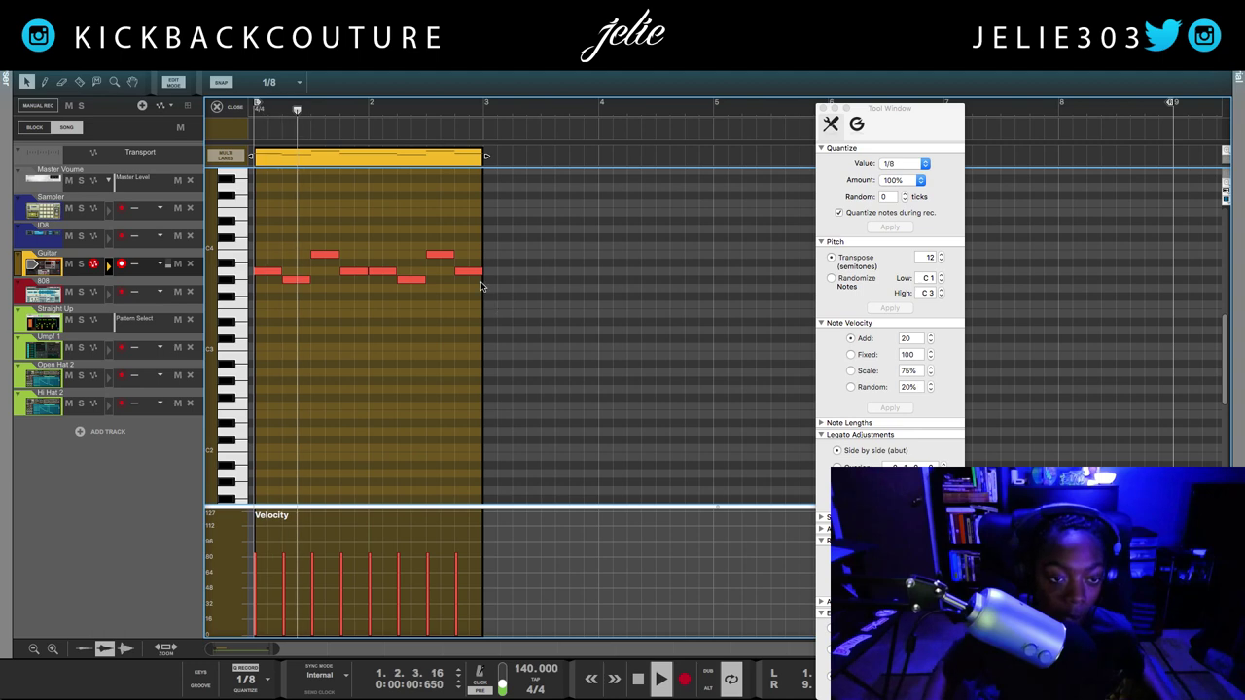
key(ctrl+a)
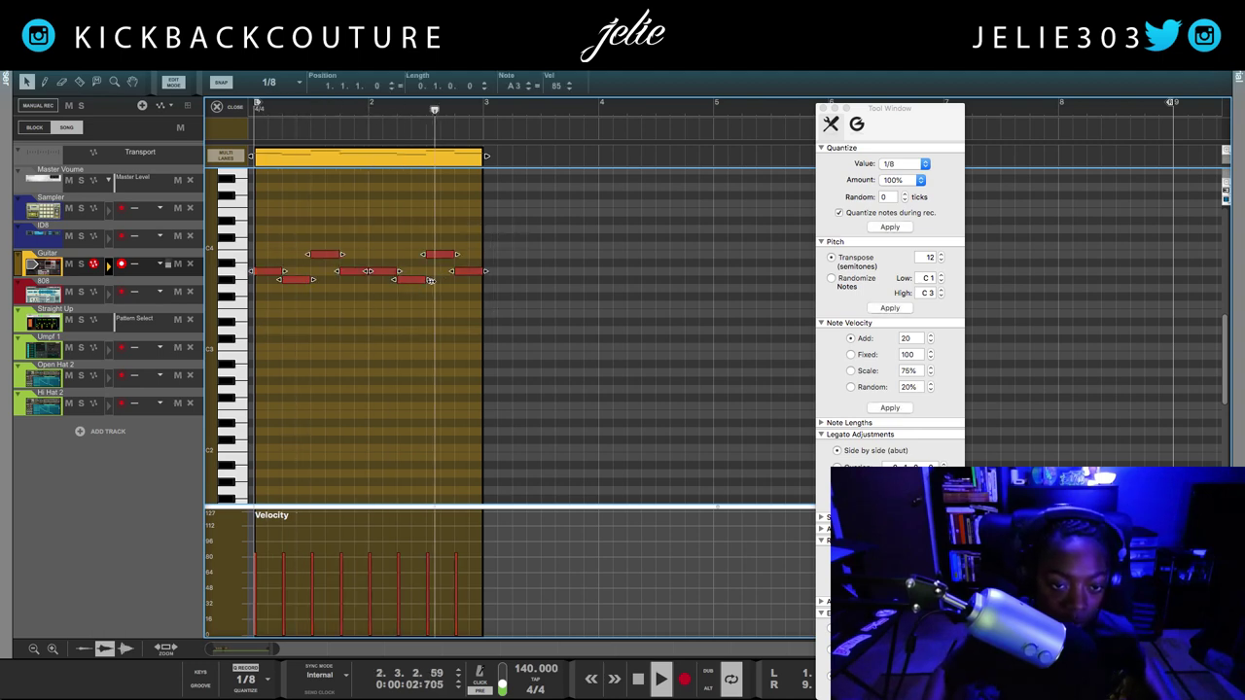
key(comma)
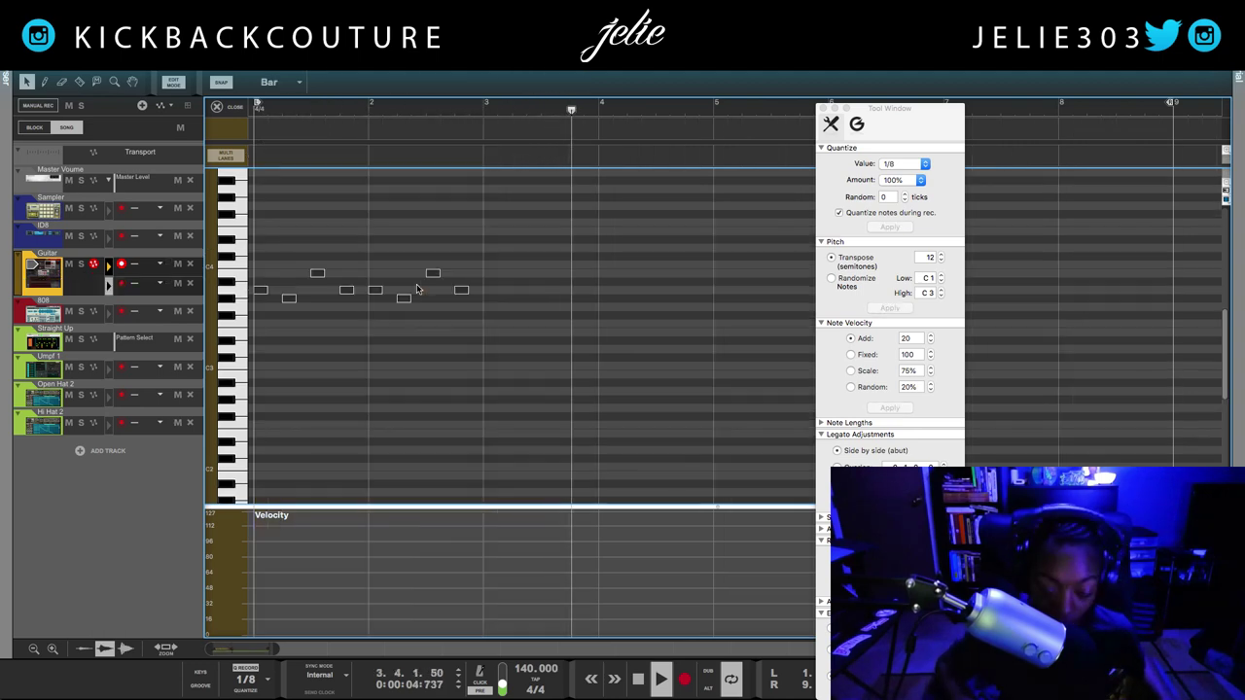
Play back from the loop start, stop, and leave the note editor for the Guitar track's new lane.
key(KP_1)
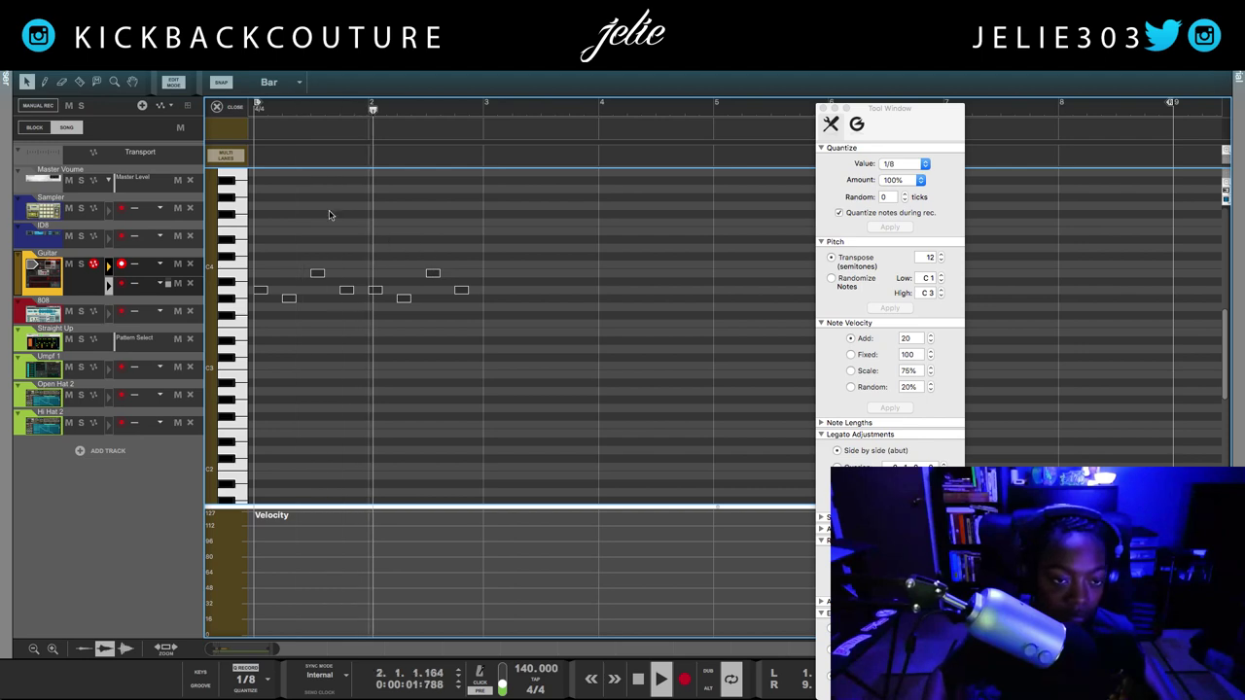
scroll(329, 214, down, 1)
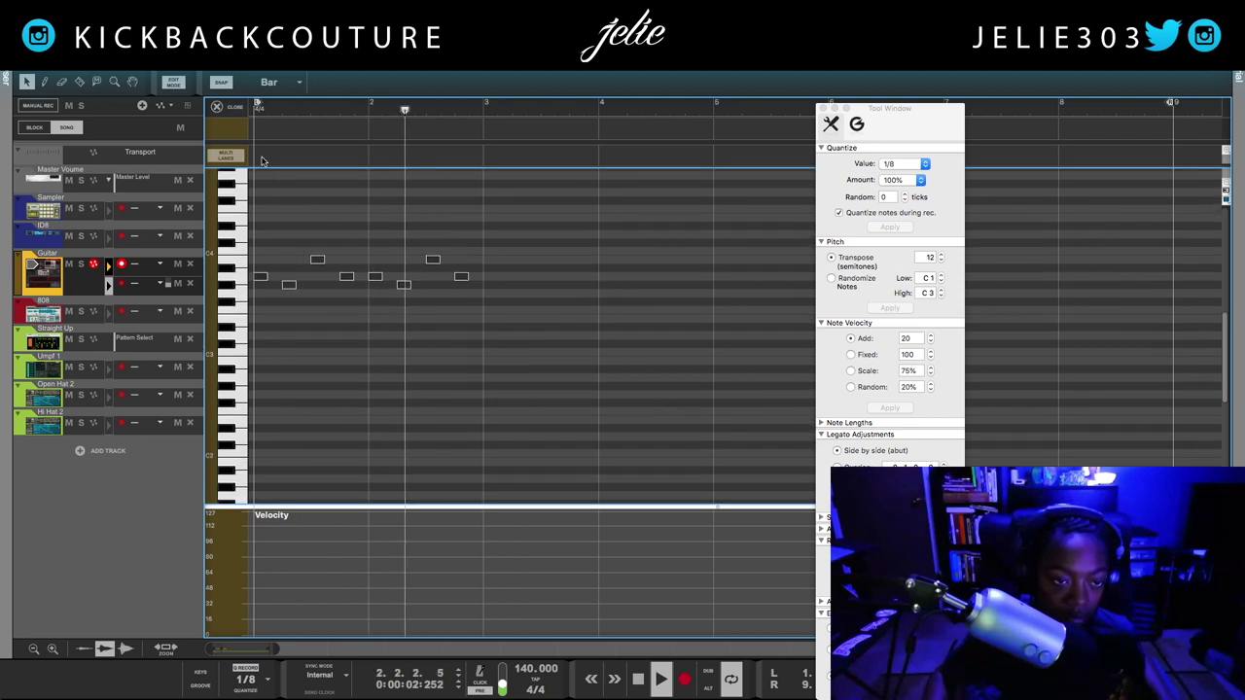
key(space)
click(217, 107)
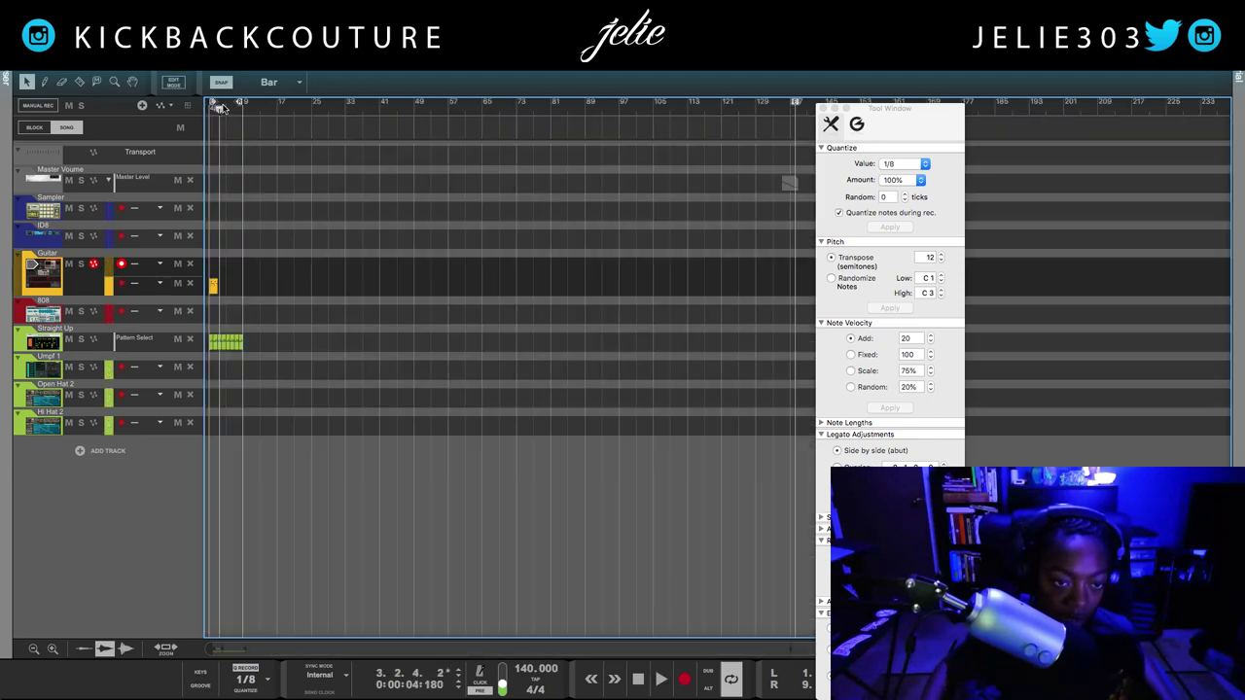
Reopen the two-bar Guitar clip, duplicate it directly after itself and join both into one four-bar clip.
double_click(212, 286)
click(433, 155)
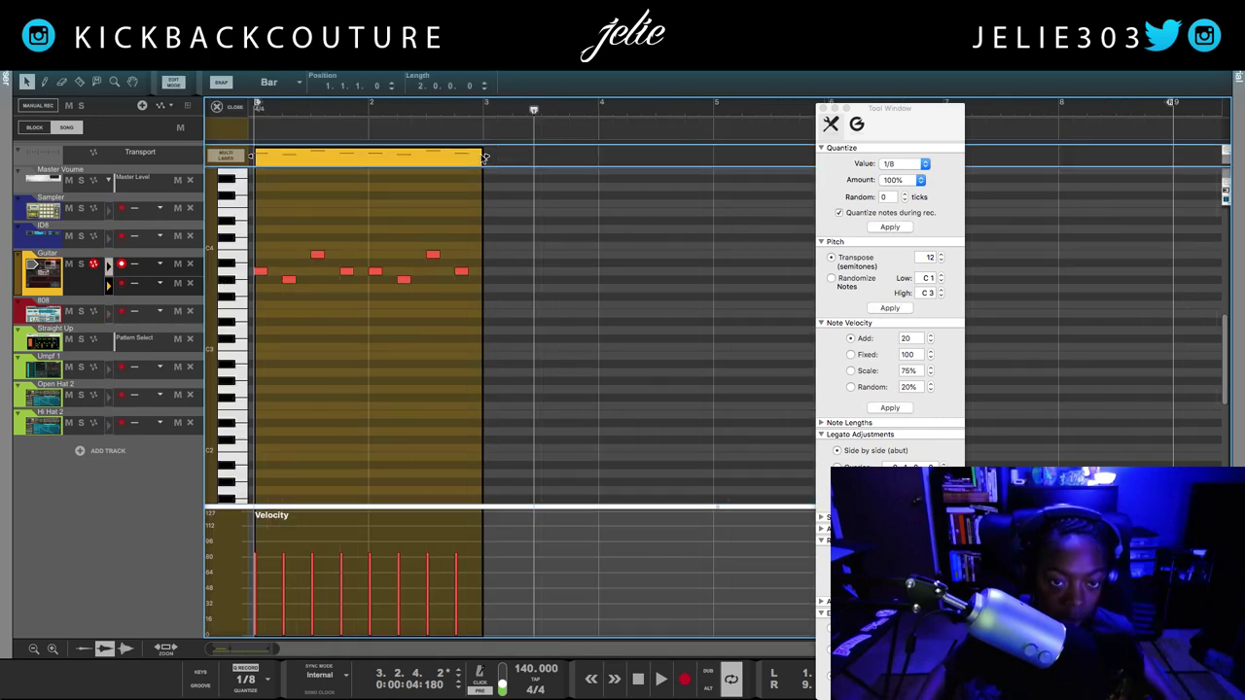
key(super+d)
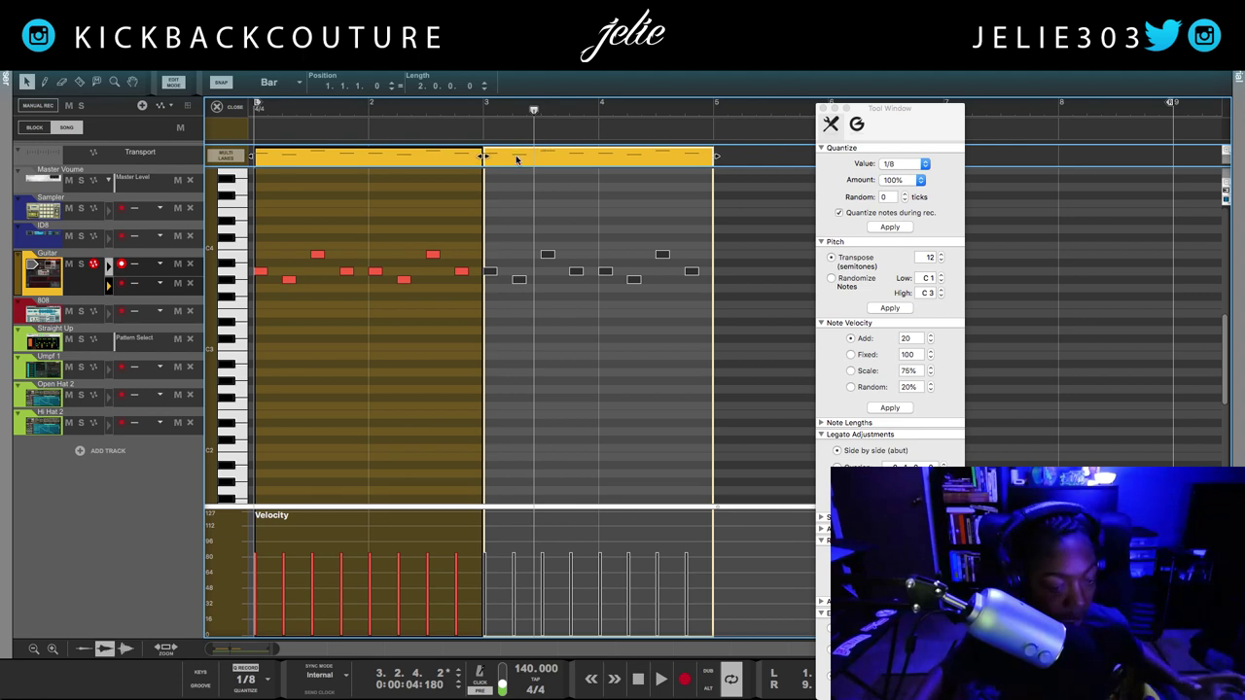
key(super+j)
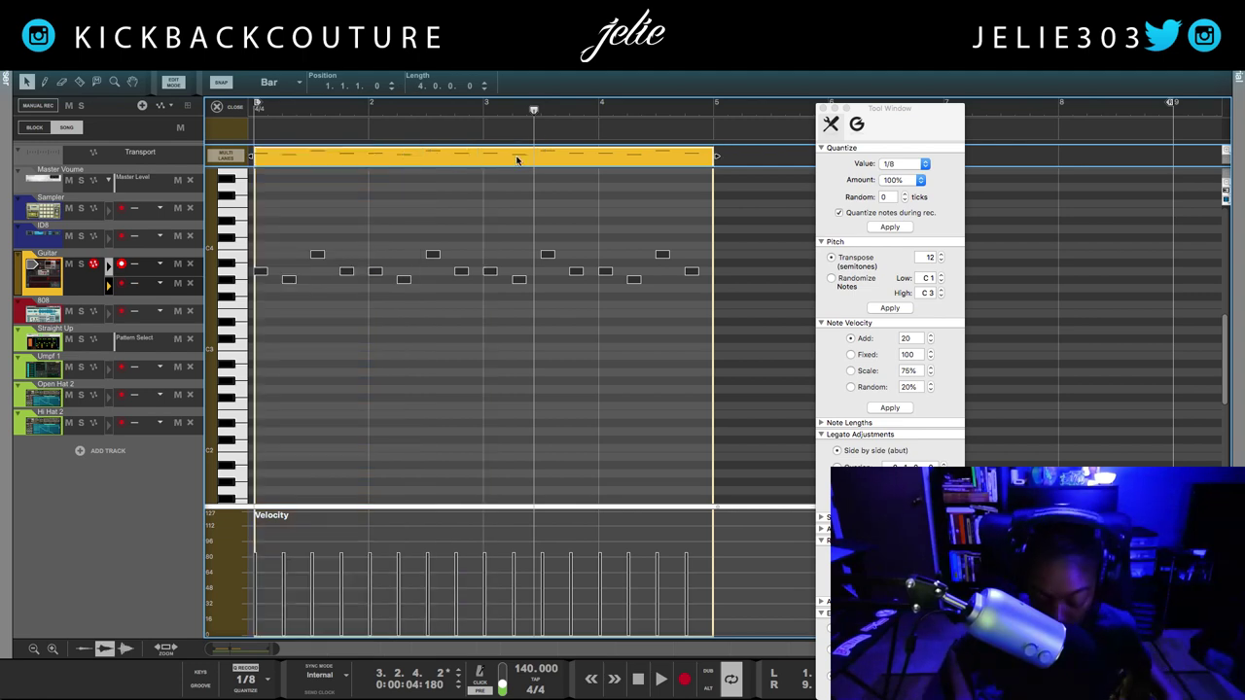
Play the joined Guitar clip, close the Tool Window and leave the note editor.
key(space)
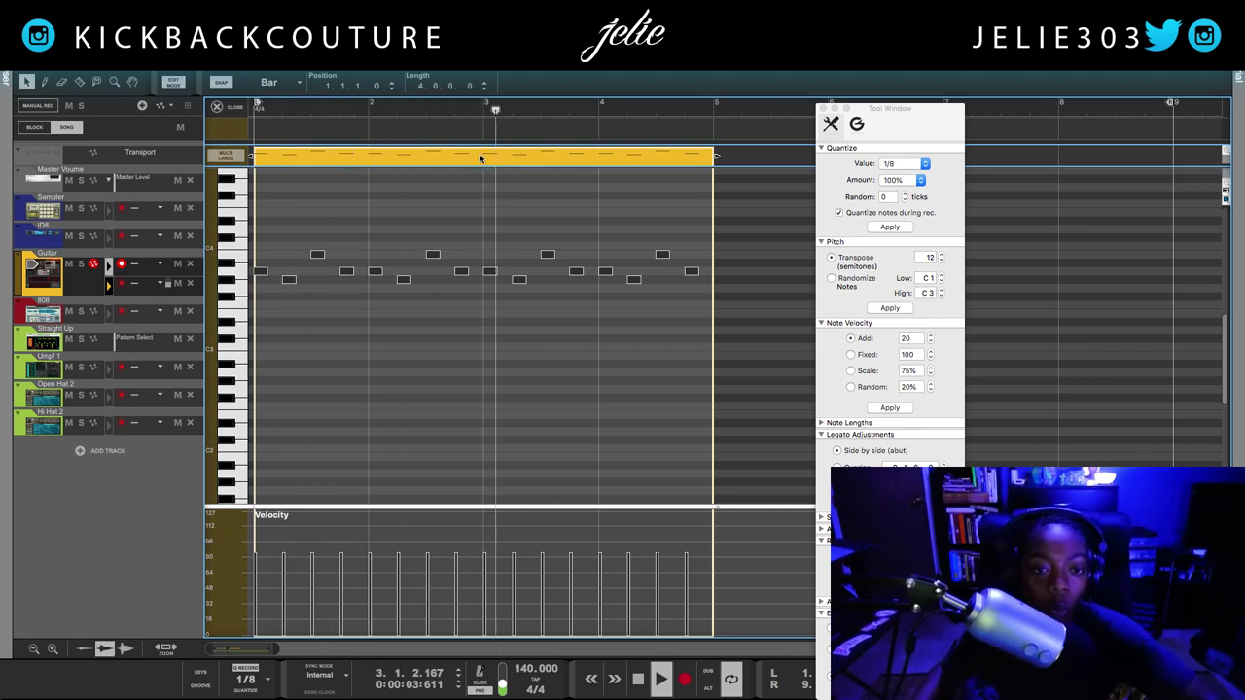
click(823, 109)
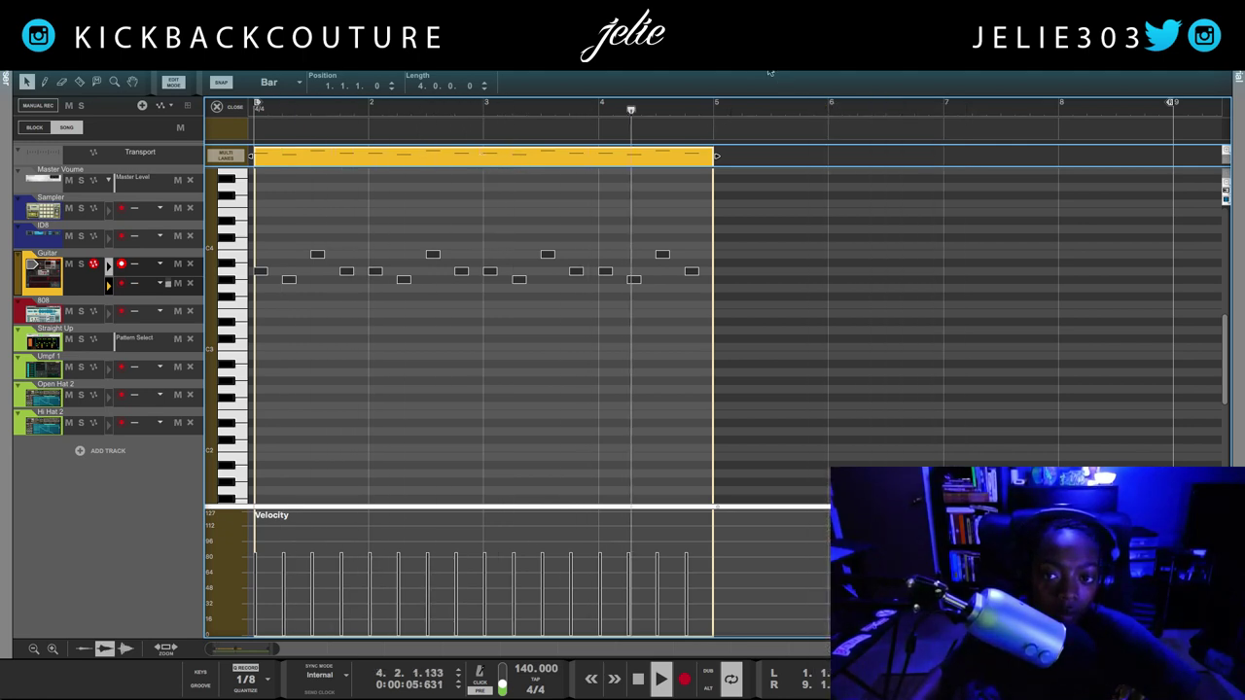
click(215, 107)
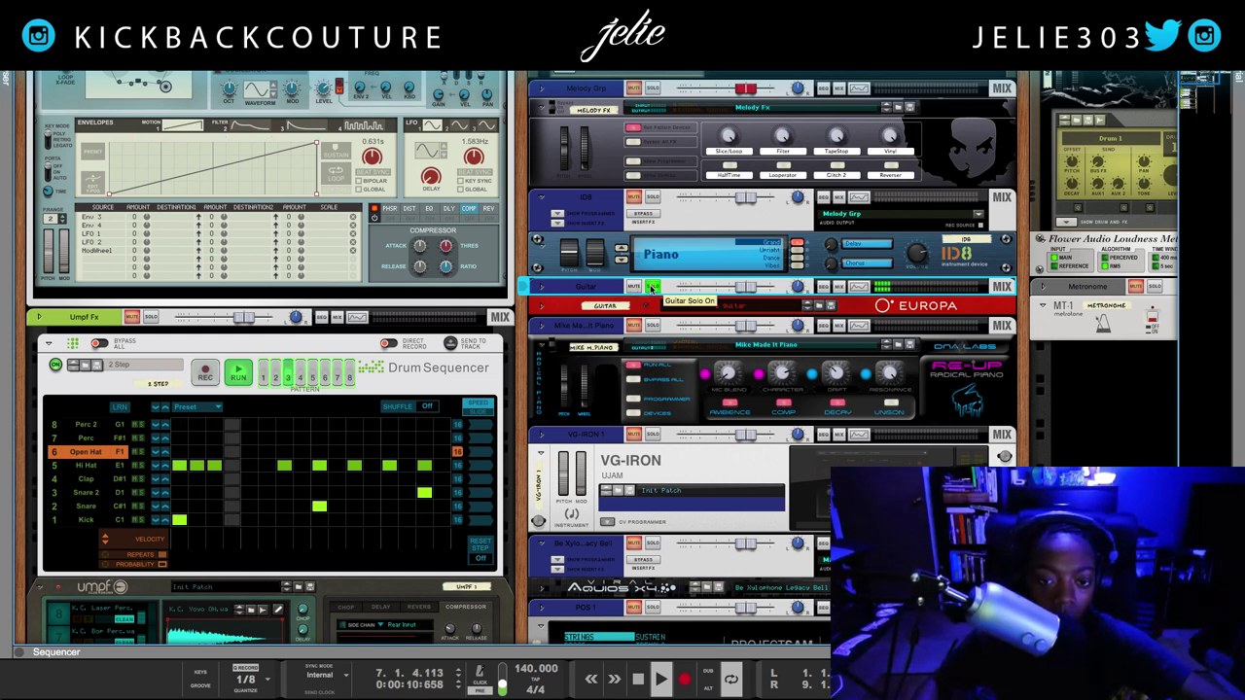
Listen to the mix with the Guitar channel unsoloed and then muted, and stop playback.
click(653, 287)
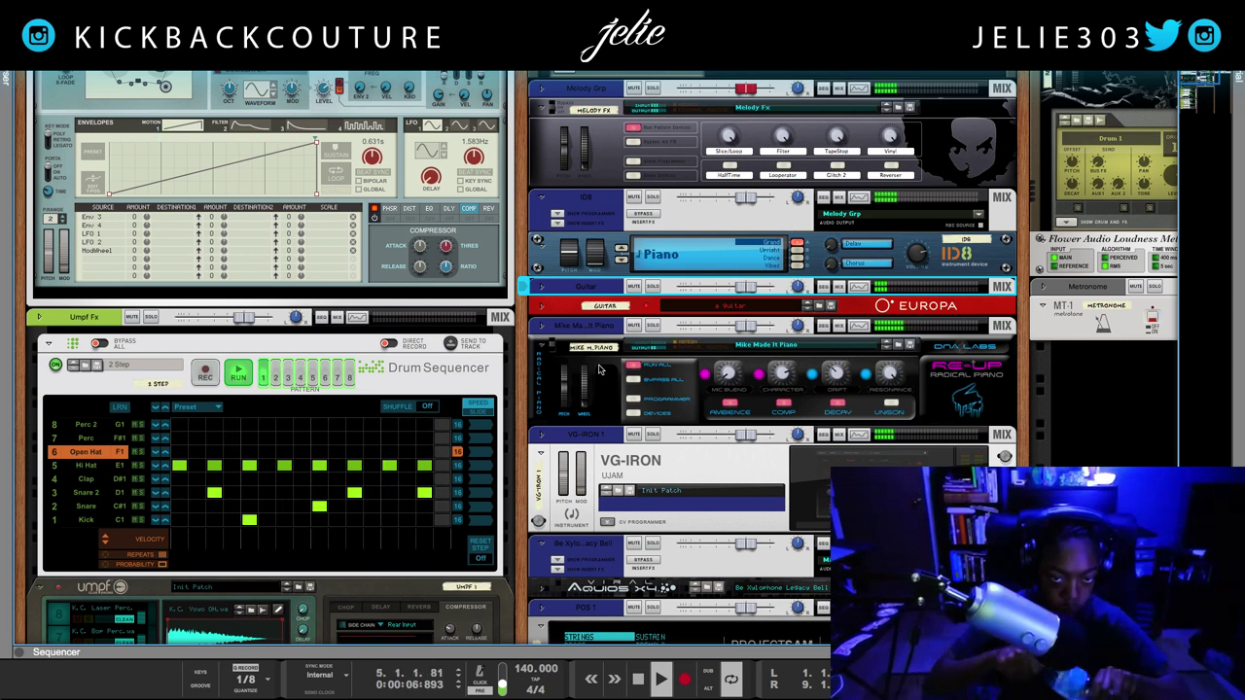
click(633, 287)
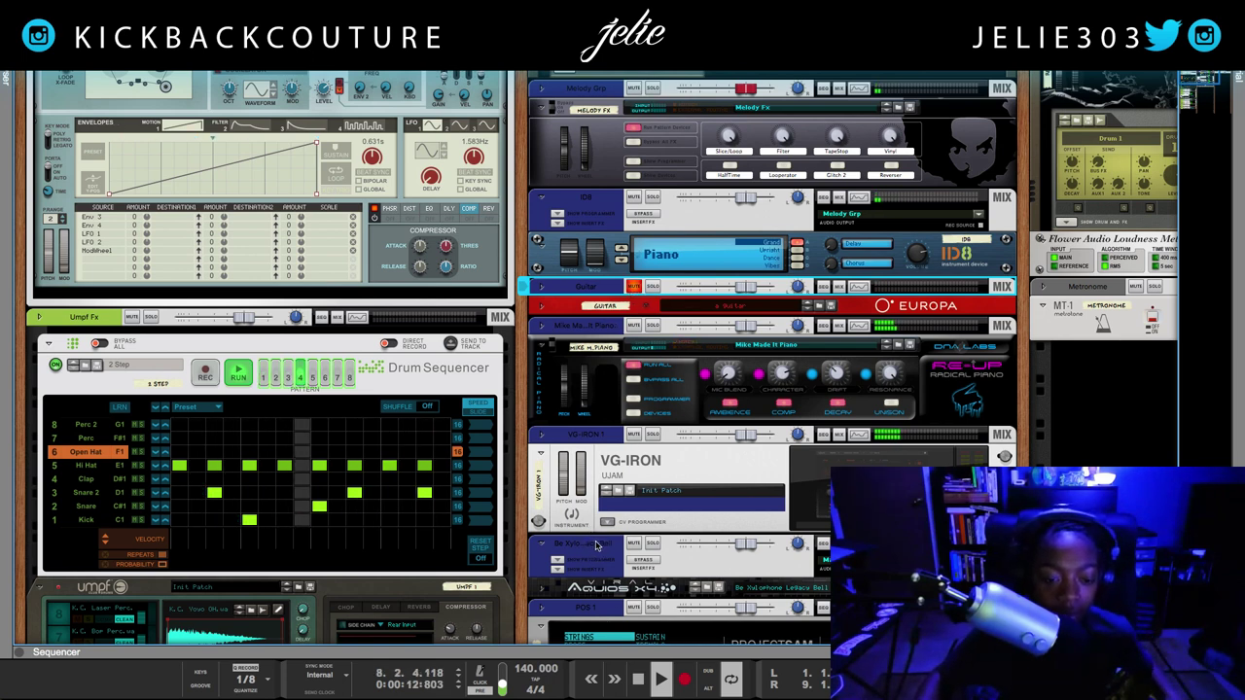
key(space)
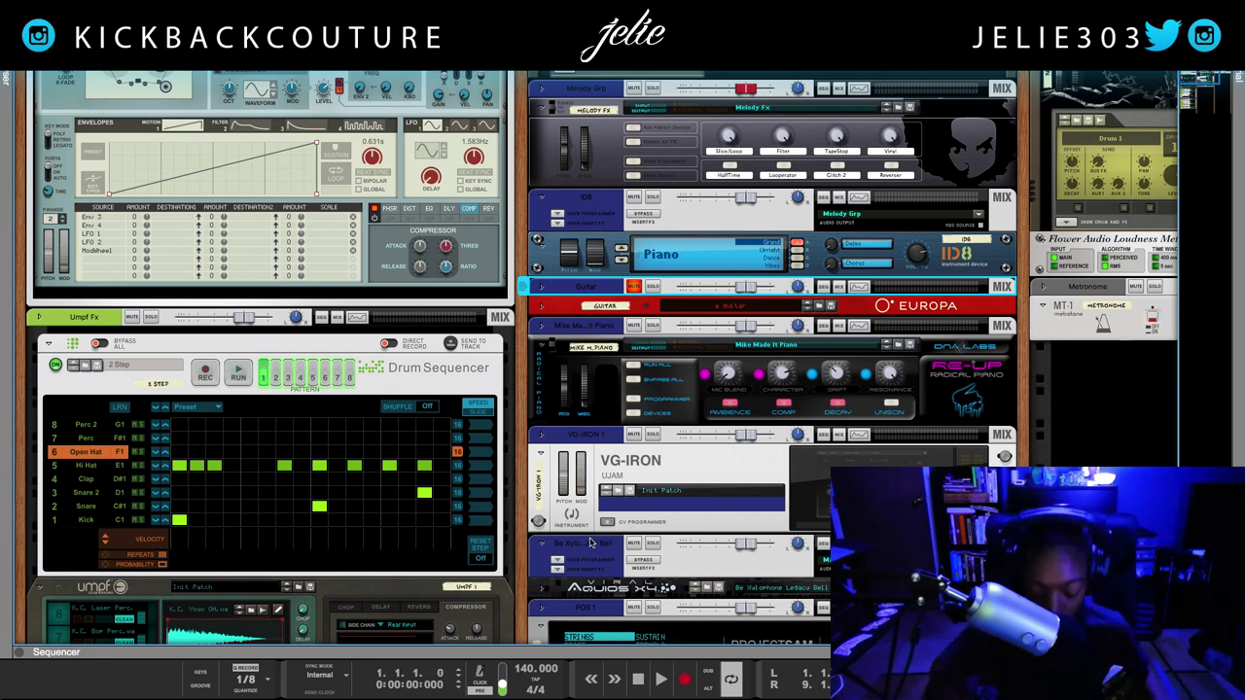
Unmute the Guitar channel in the rack and solo it together with the Mike Made It Piano channel.
scroll(581, 527, up, 3)
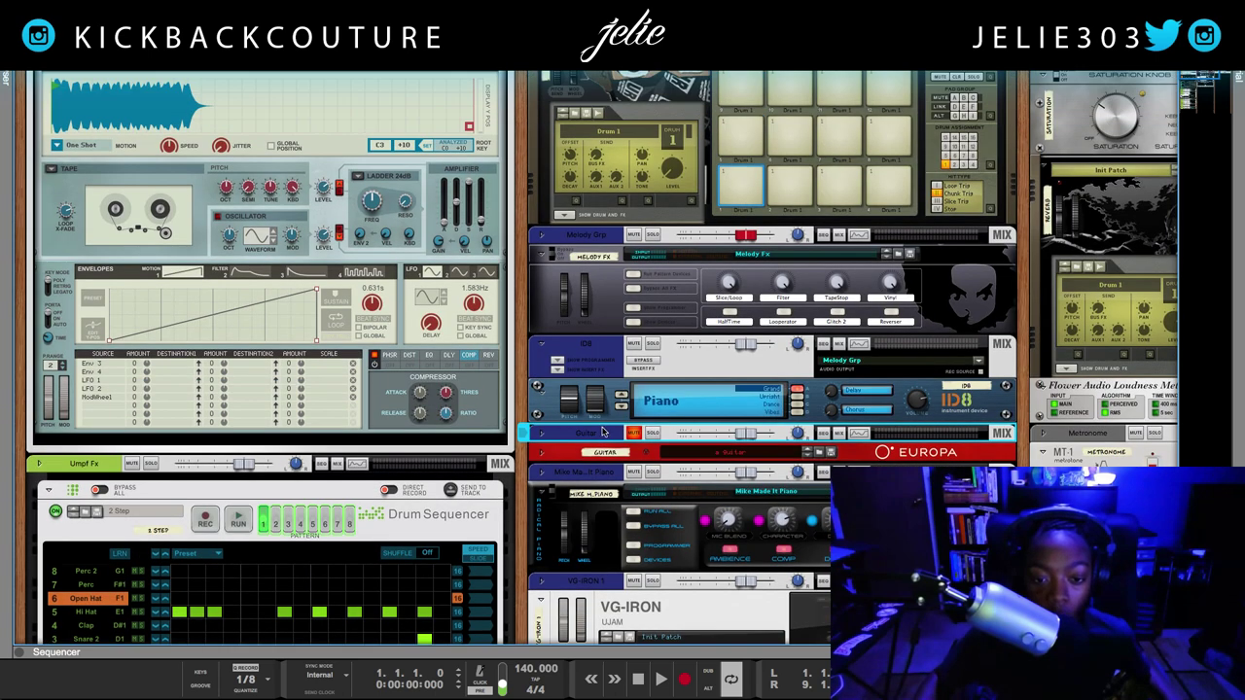
click(601, 457)
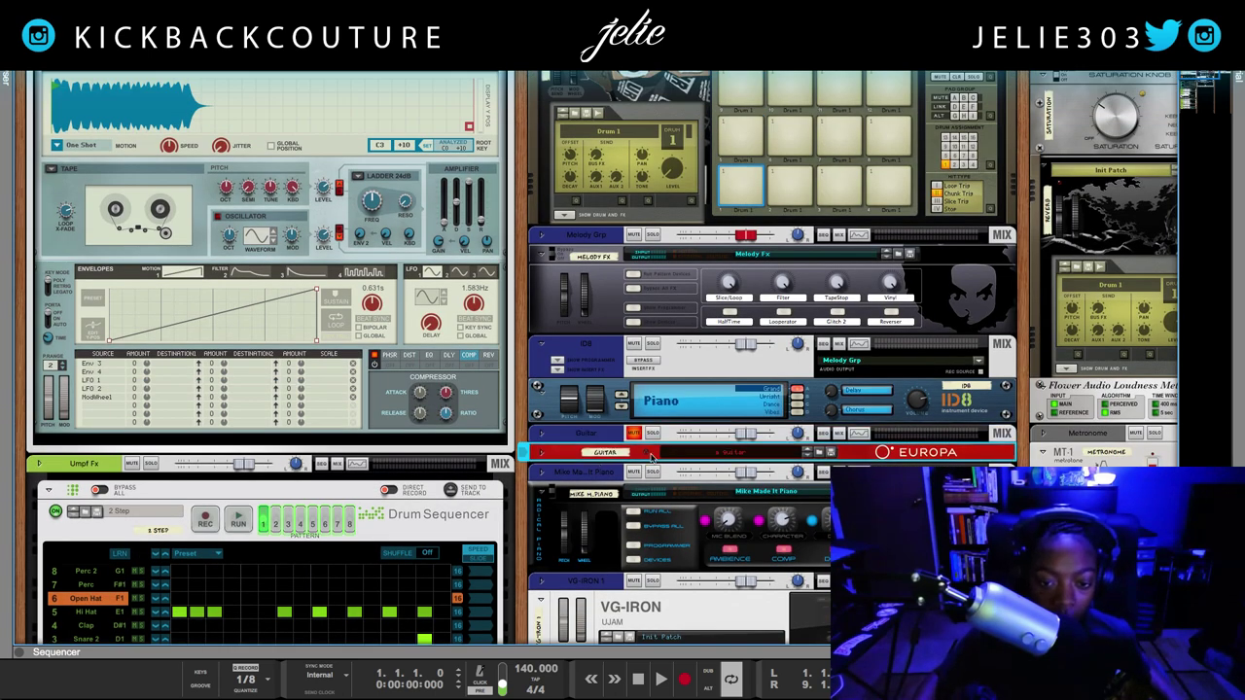
click(634, 433)
click(653, 433)
click(653, 471)
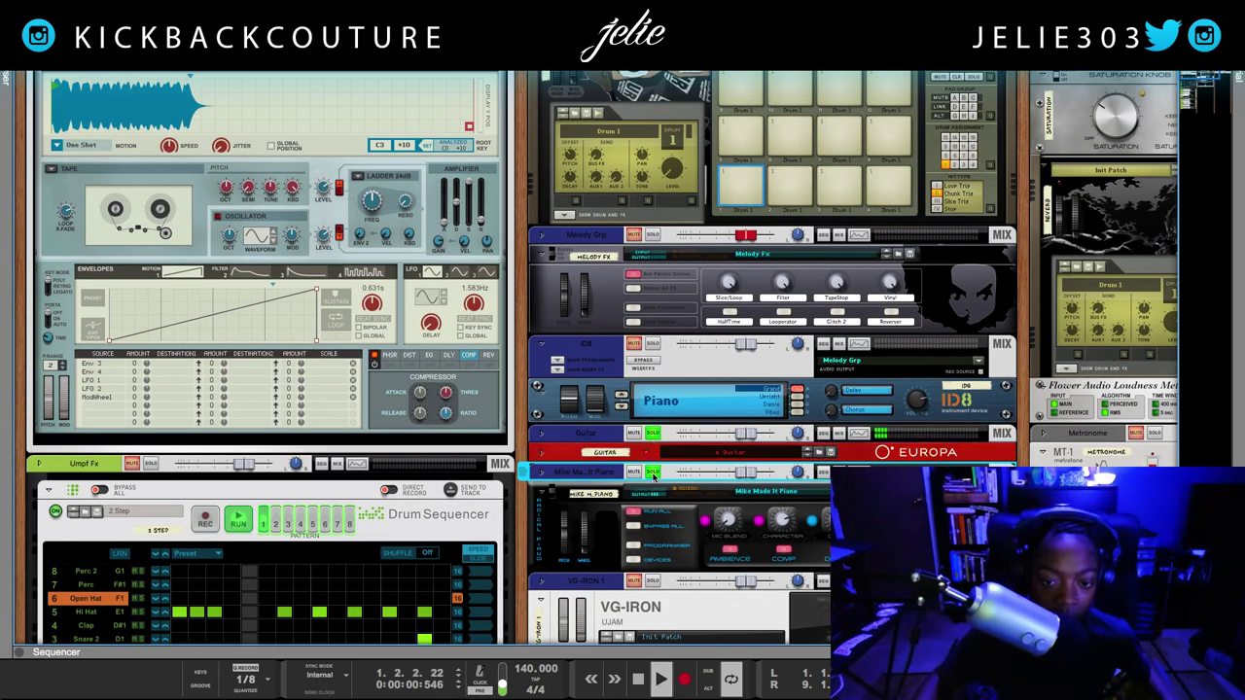
Review the VG-IRON guitar settings with the Introduction - Wacken preset and close its plugin window.
scroll(665, 522, down, 1)
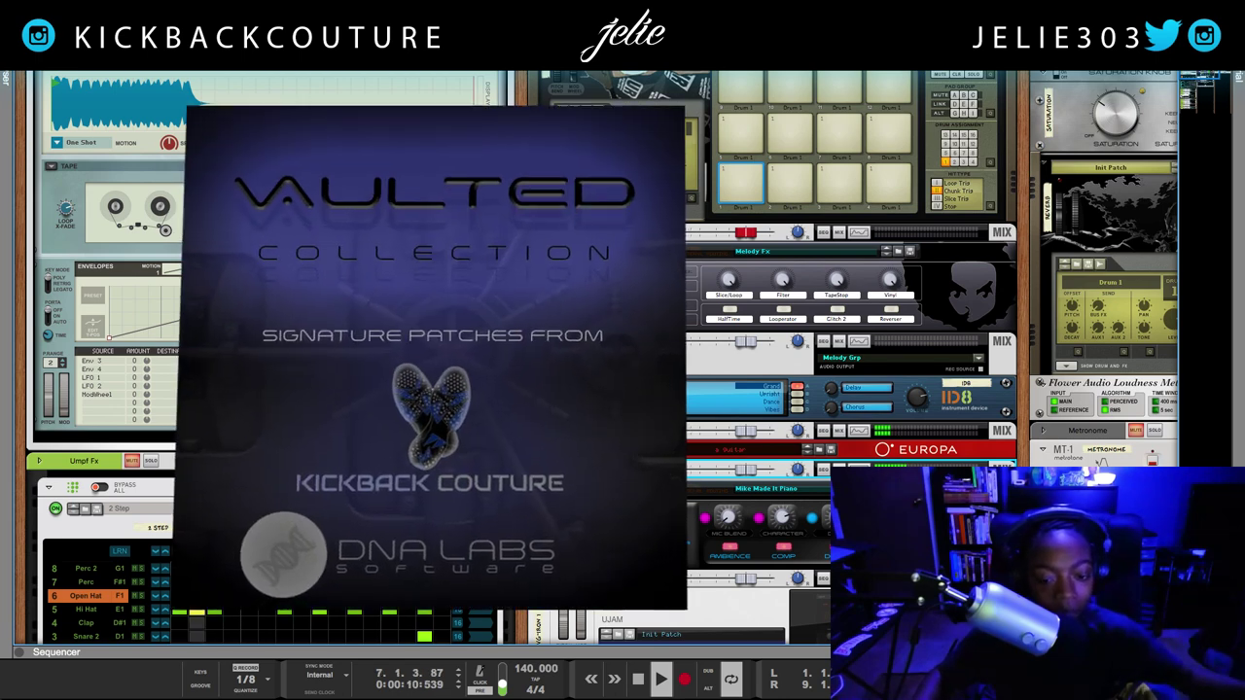
scroll(597, 358, down, 2)
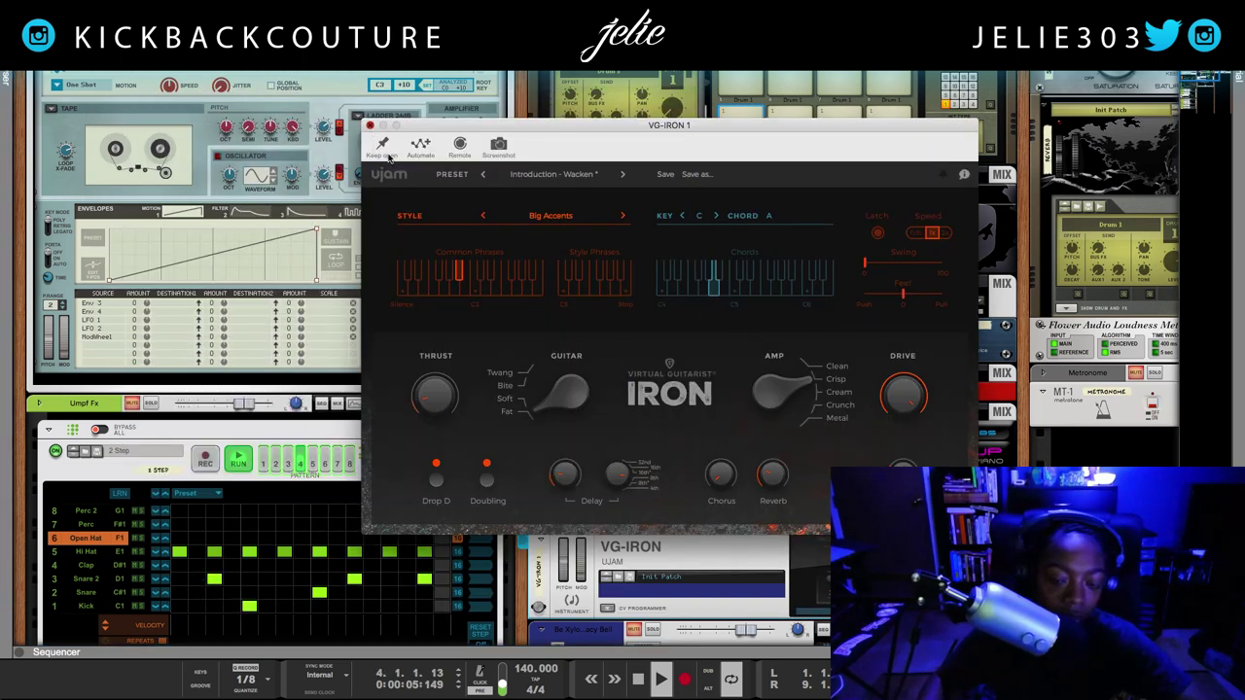
click(371, 126)
Solo the Be Xylophone Legacy Bell channel and unfold its Viral Aquios X4 device.
scroll(637, 498, down, 4)
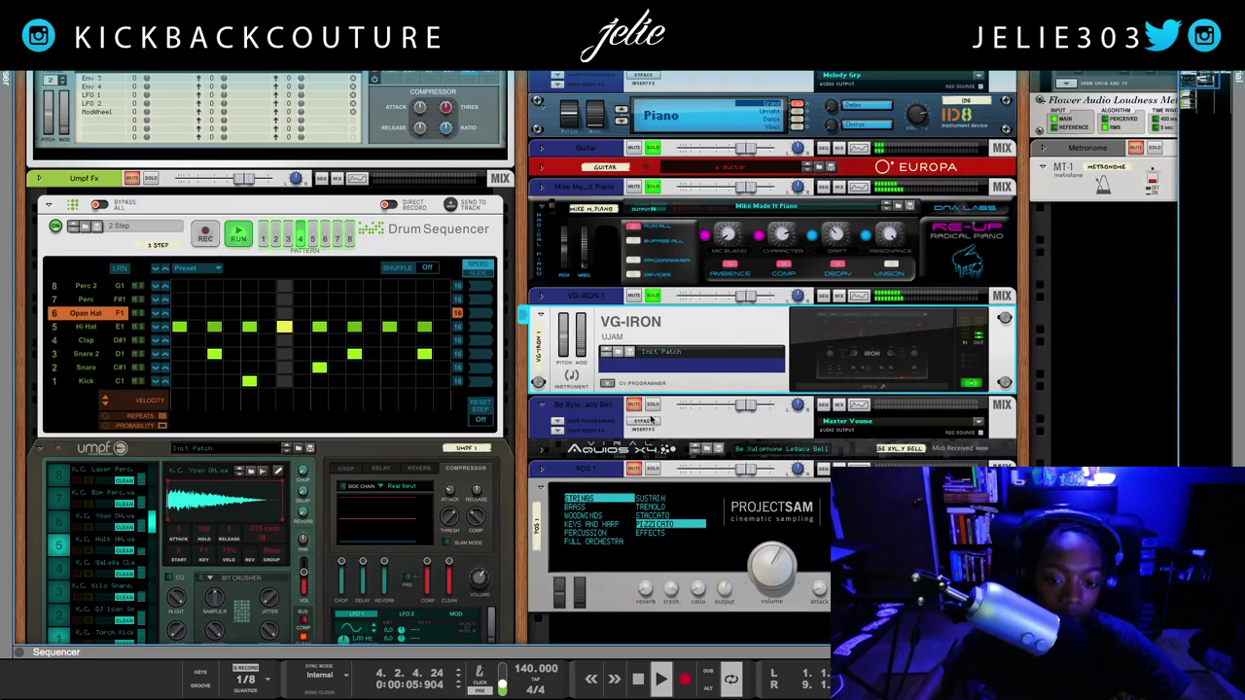
click(639, 421)
click(554, 451)
scroll(555, 455, down, 3)
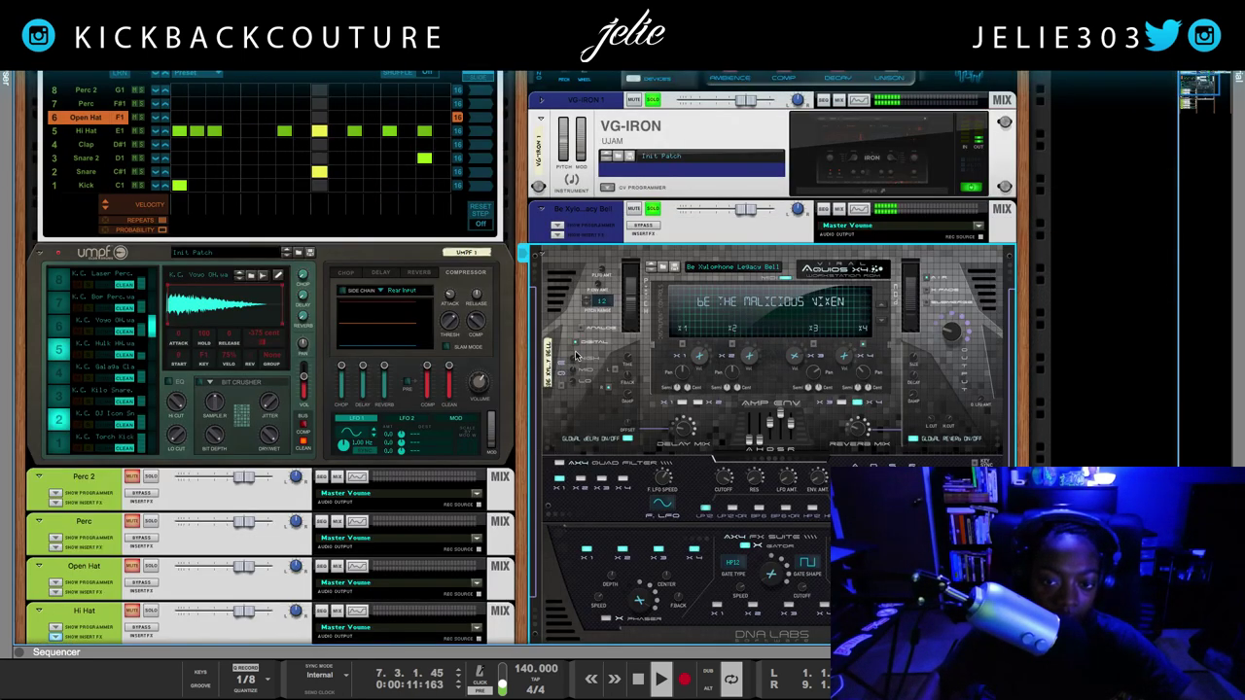
Show the HalfTime and Effectrix insert effects on the Be Xylophone Legacy Bell channel and hide them again.
scroll(638, 264, up, 1)
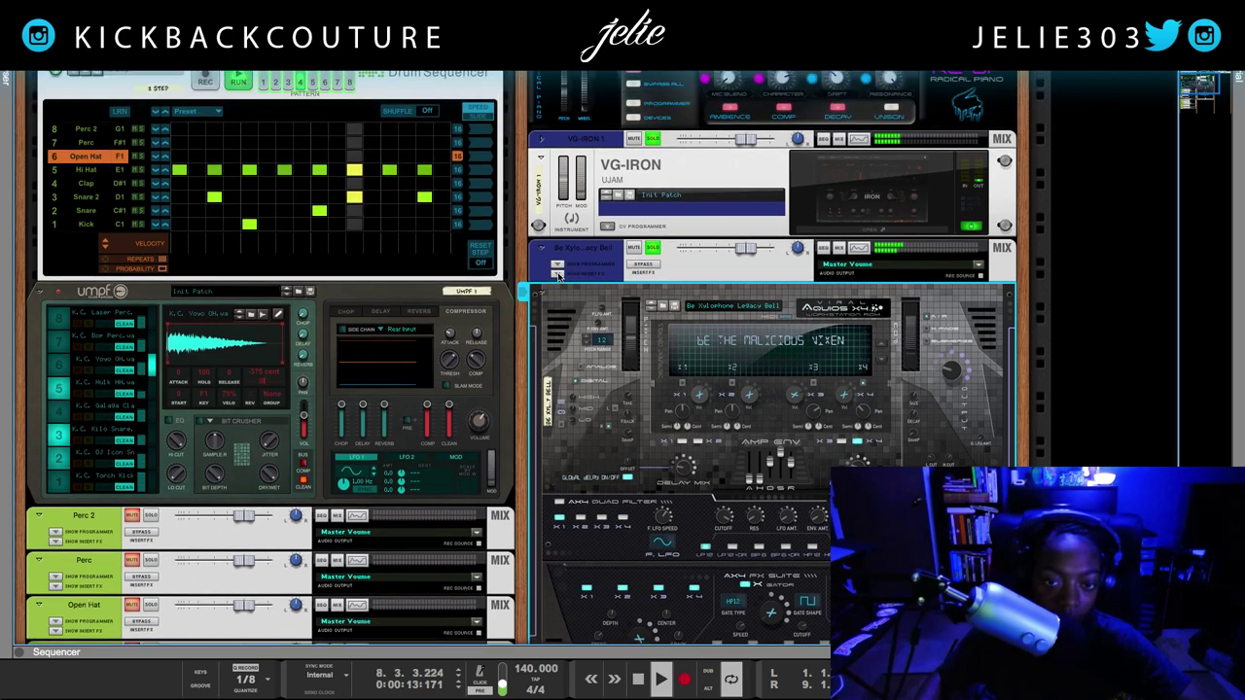
click(560, 276)
click(559, 276)
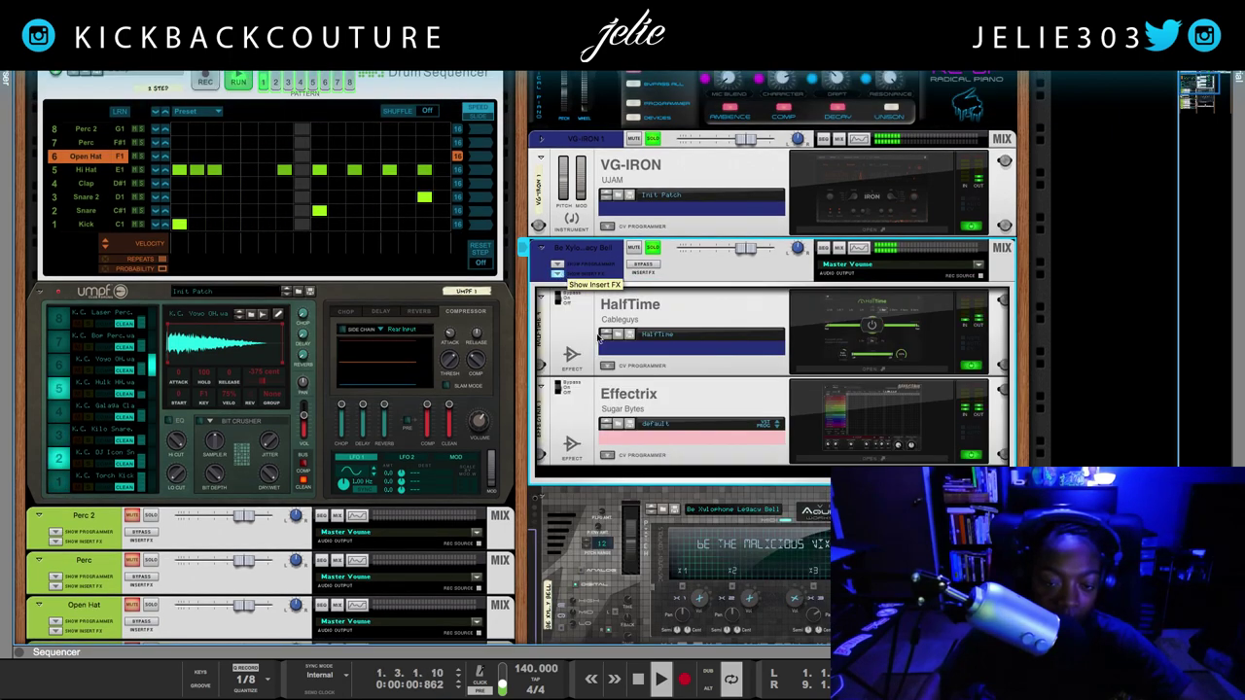
click(558, 280)
scroll(538, 239, down, 3)
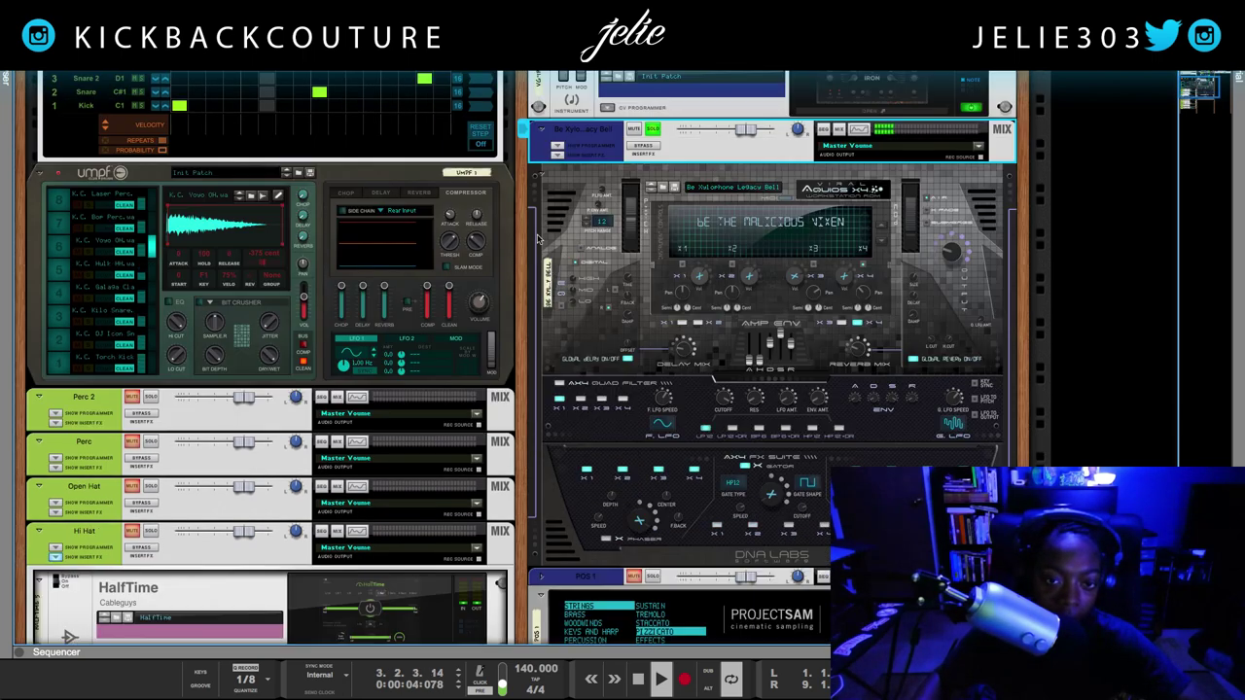
Fold the Viral Aquios X4 device and solo the POS 1 orchestral sampler channel.
click(541, 180)
click(633, 179)
click(650, 179)
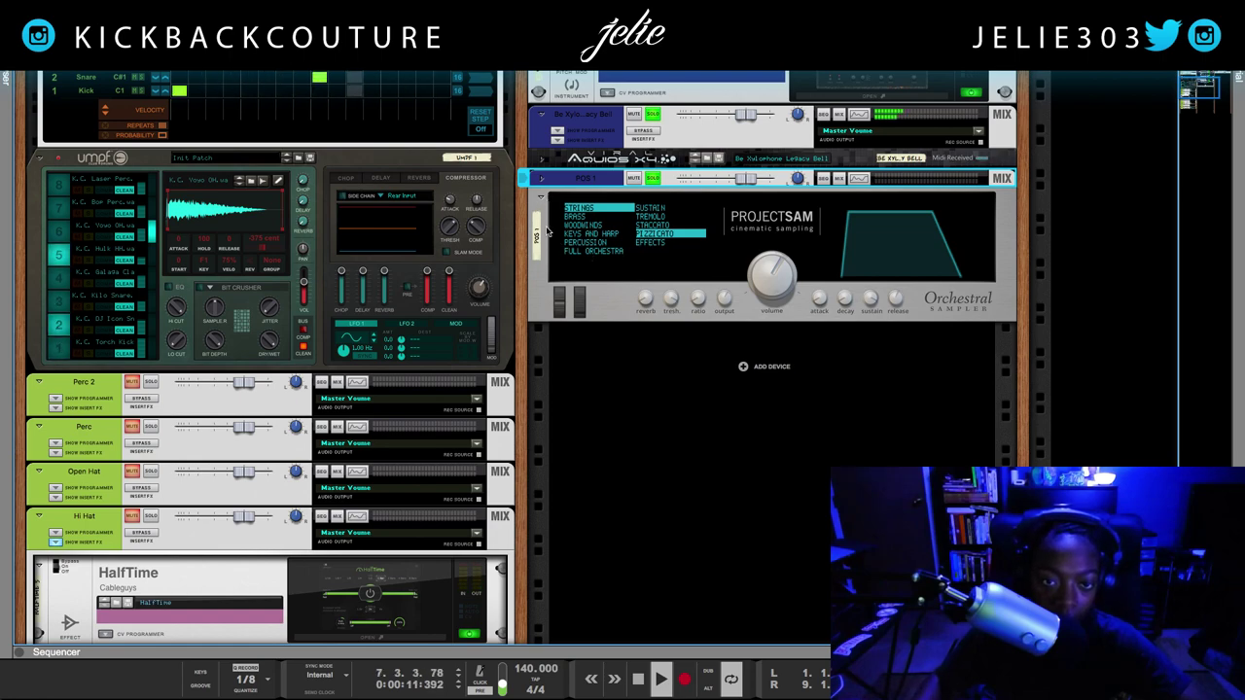
Solo the ID8 piano channel alongside the other melody instruments.
scroll(548, 230, up, 5)
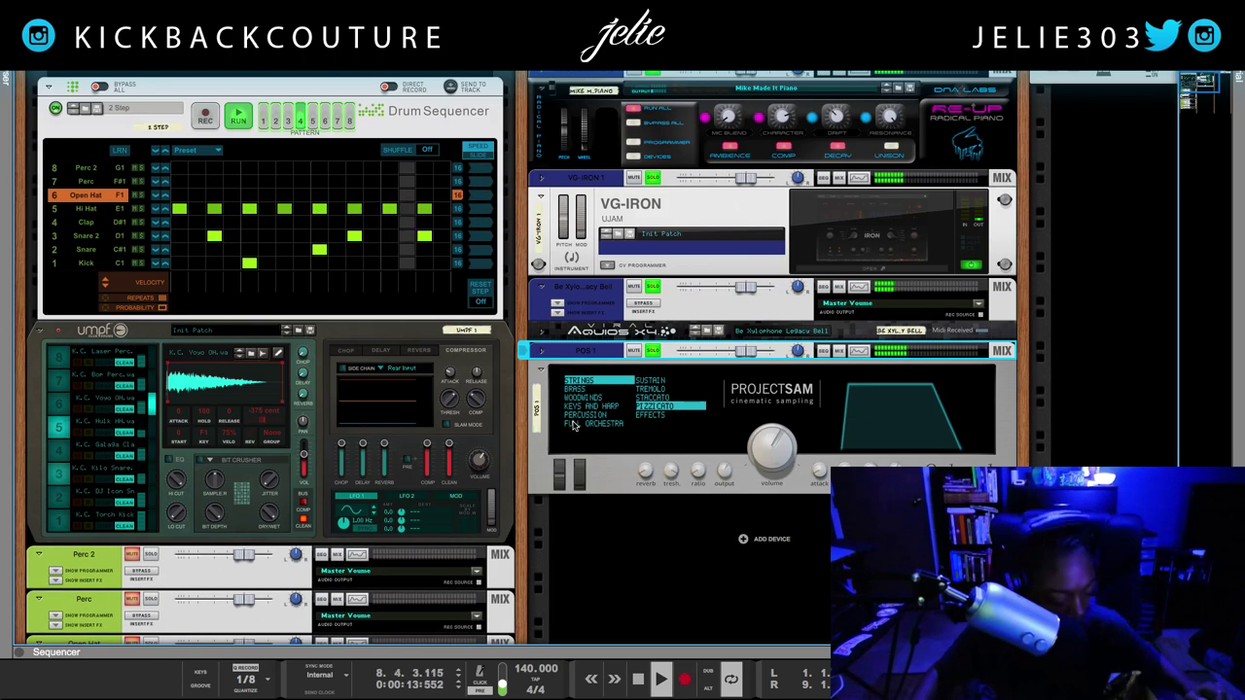
scroll(574, 425, up, 6)
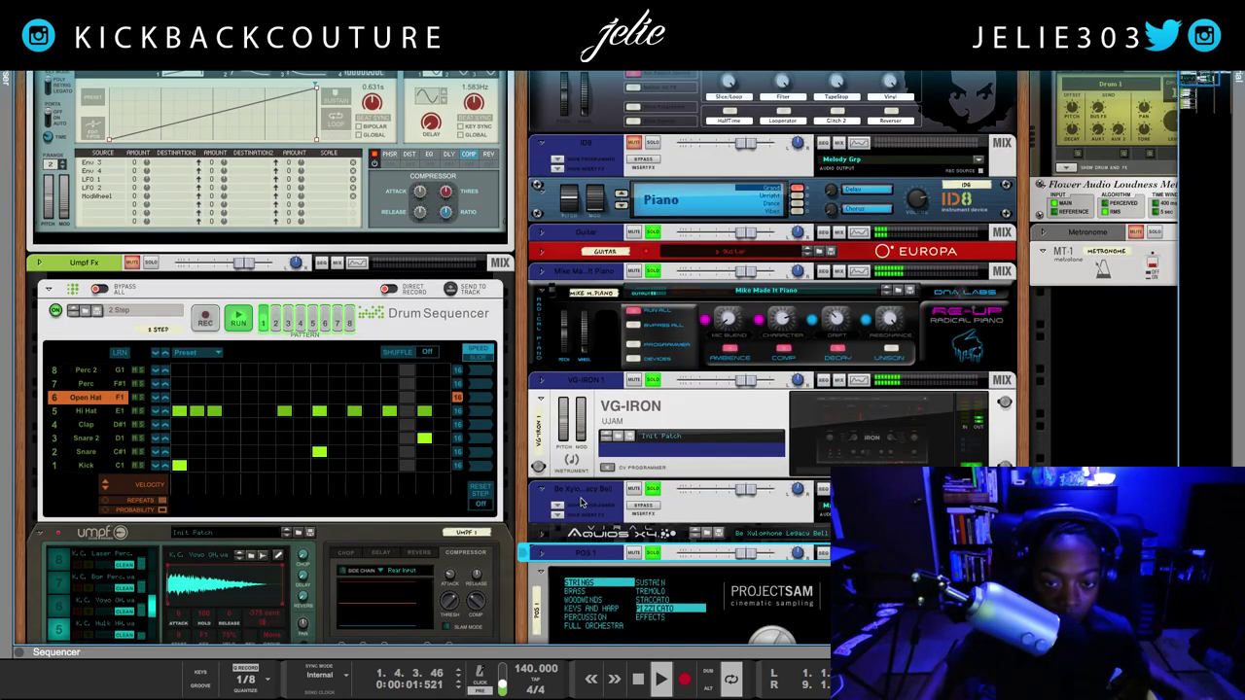
scroll(581, 502, up, 4)
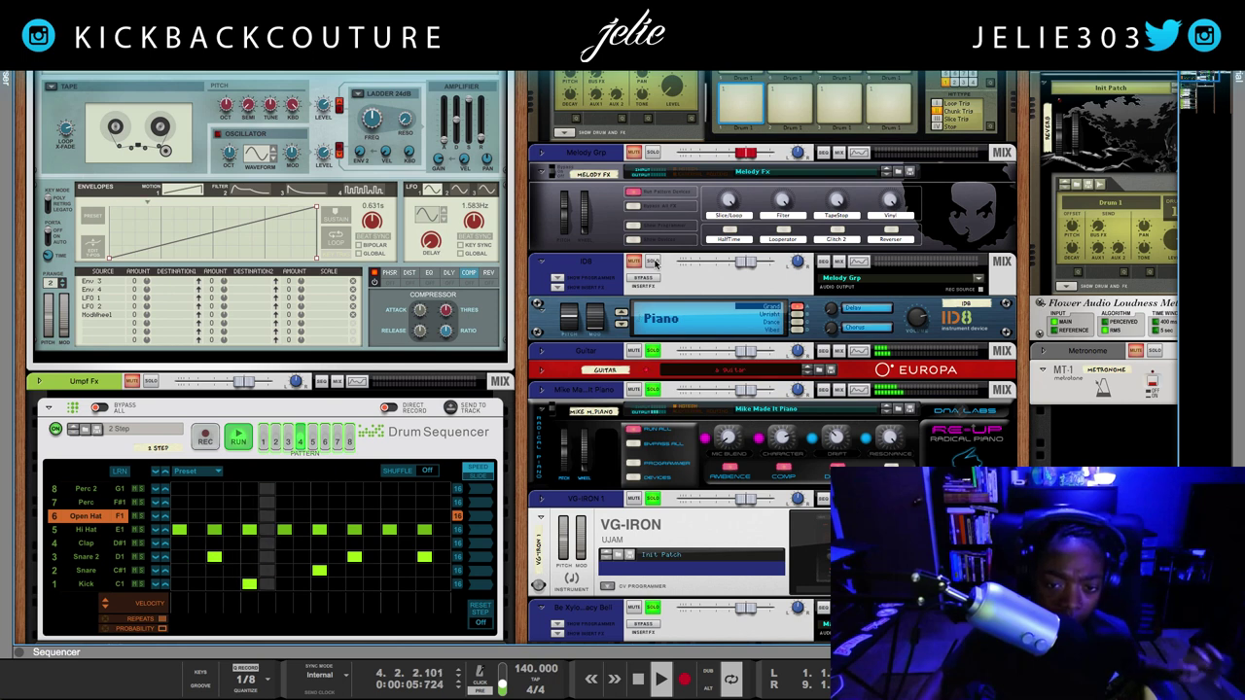
click(652, 278)
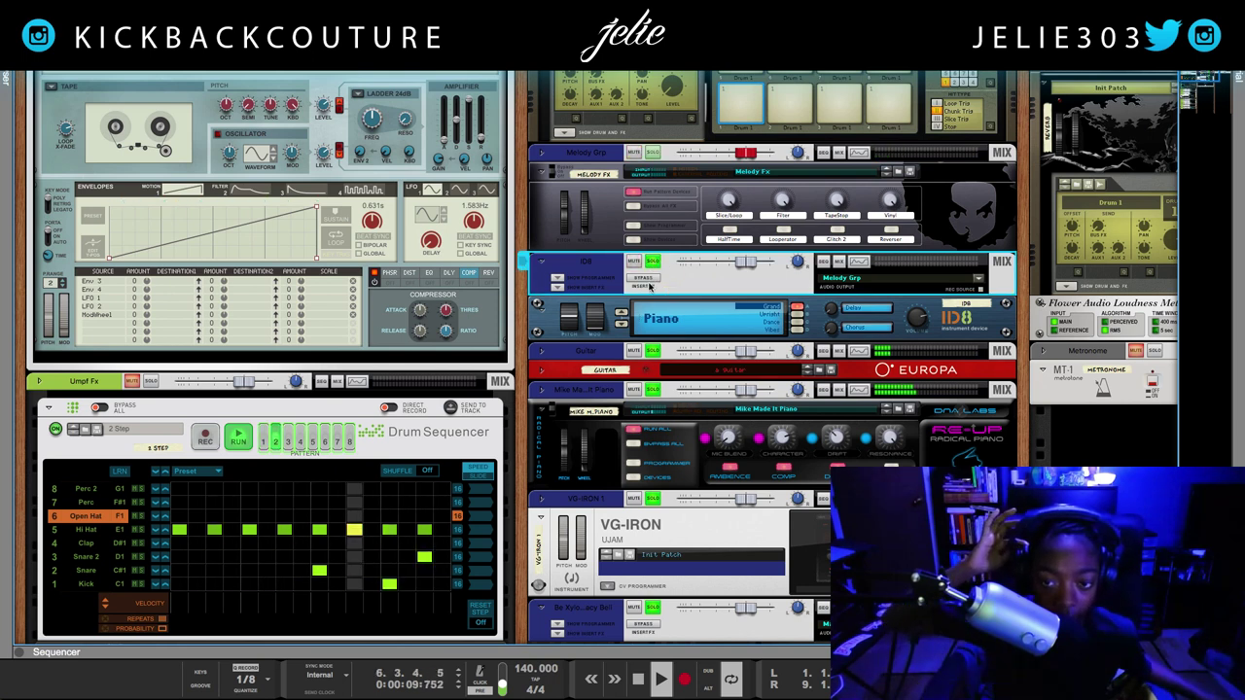
Inspect the ID8 channel's Looperator and HalfTime insert effects and its Spectrum EQ curve, closing both views.
click(558, 286)
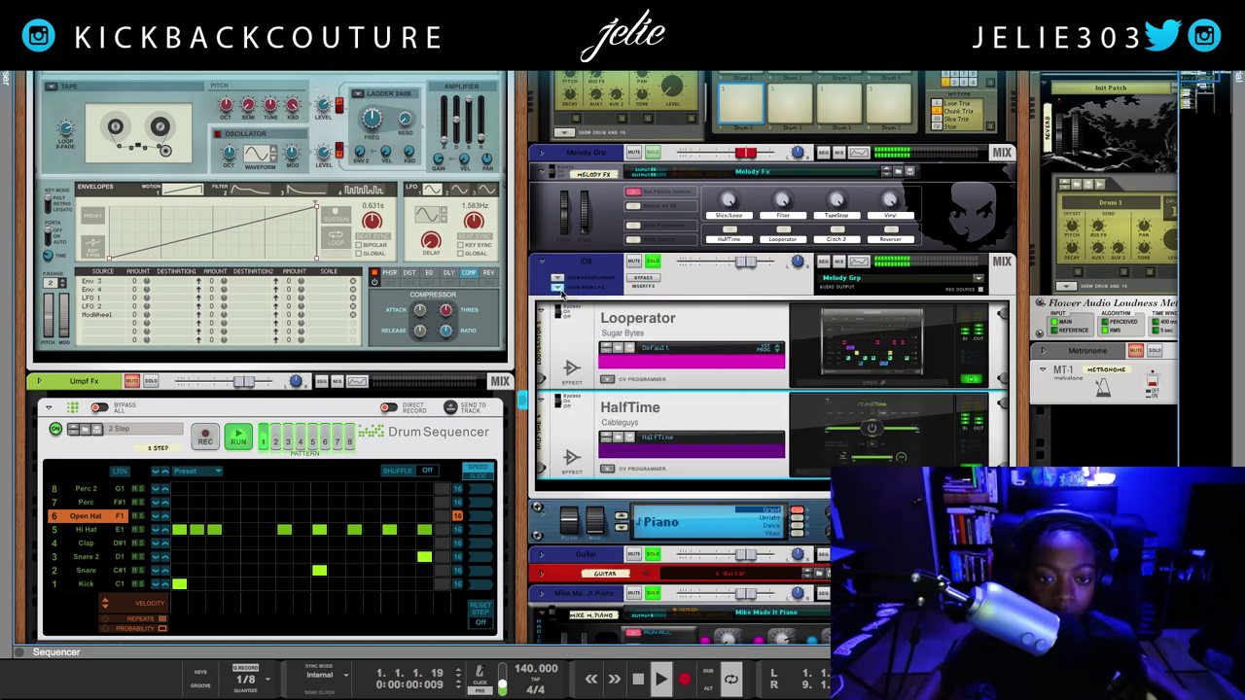
click(559, 288)
click(856, 264)
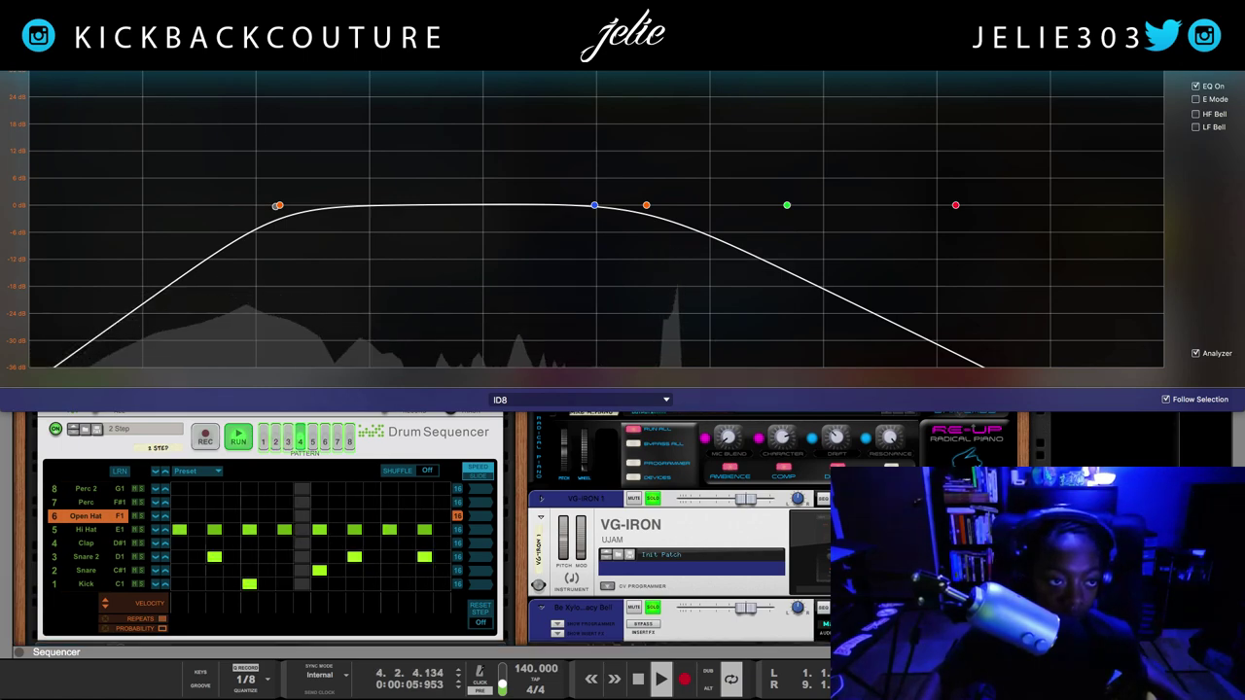
key(F2)
Select the Grain device that holds the K.C. Millipede sample to examine it.
scroll(278, 354, up, 1)
scroll(277, 355, up, 3)
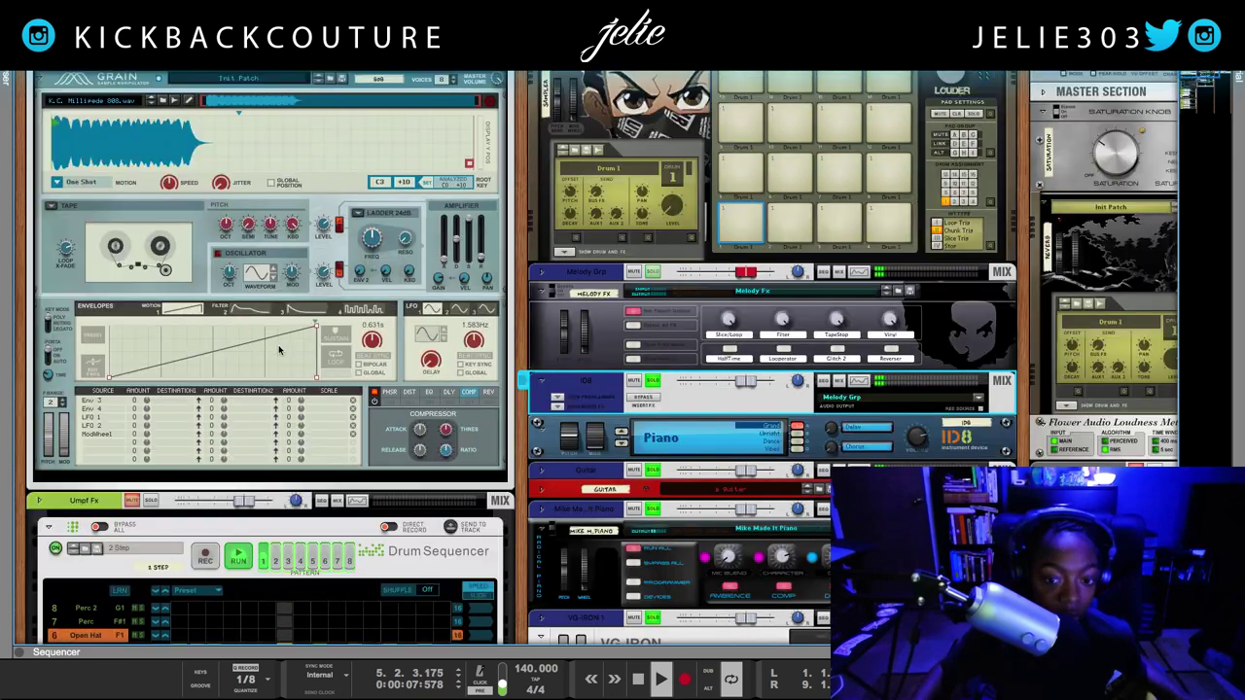
click(157, 79)
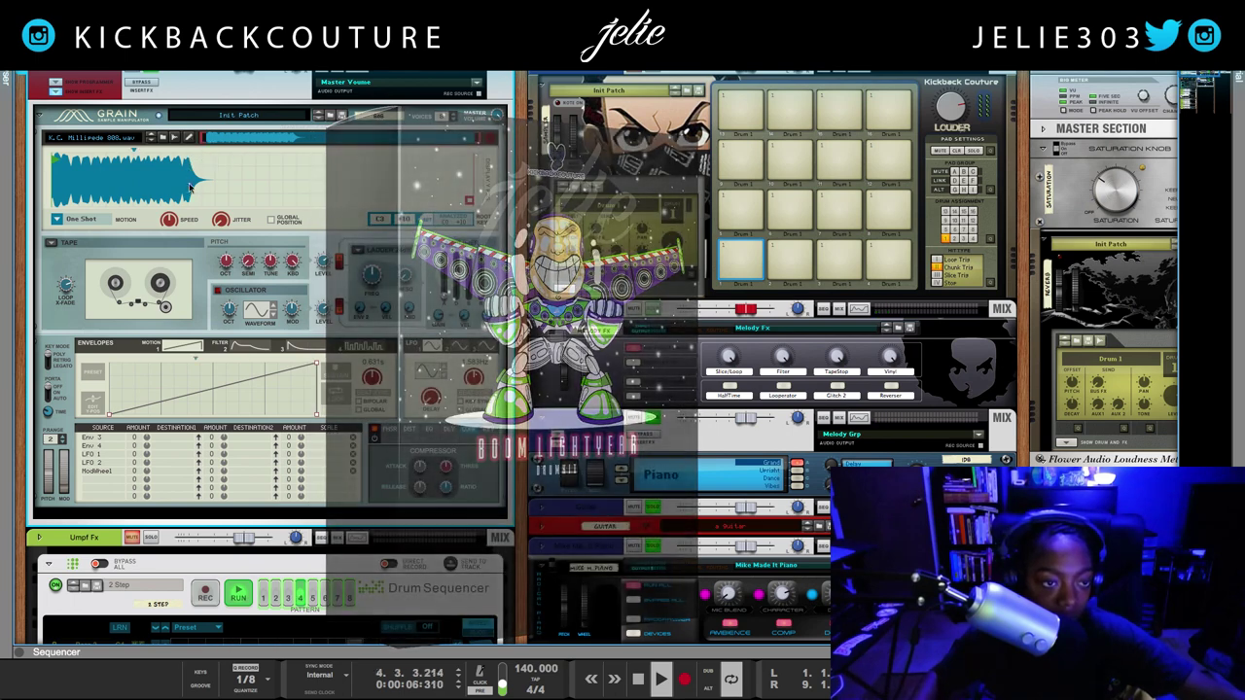
Apply a high-pass filter at about 187 Hz to the Guitar channel in the Spectrum EQ and close the EQ window.
scroll(203, 398, down, 3)
scroll(202, 398, down, 2)
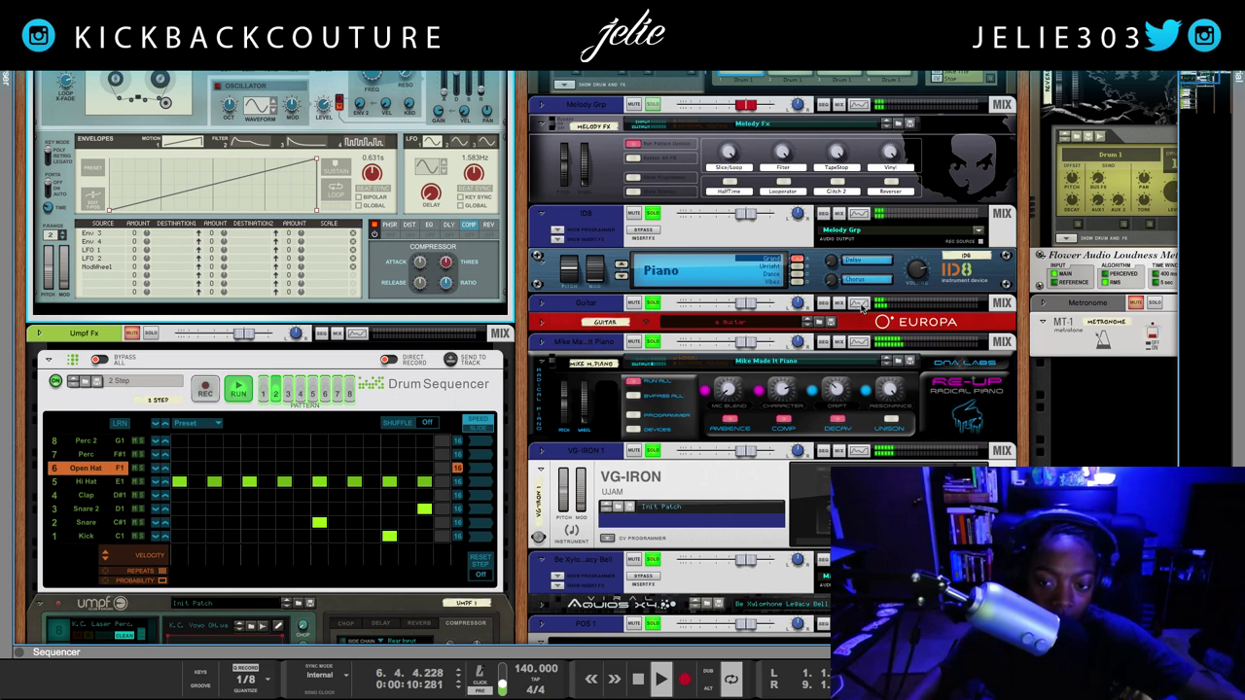
click(857, 303)
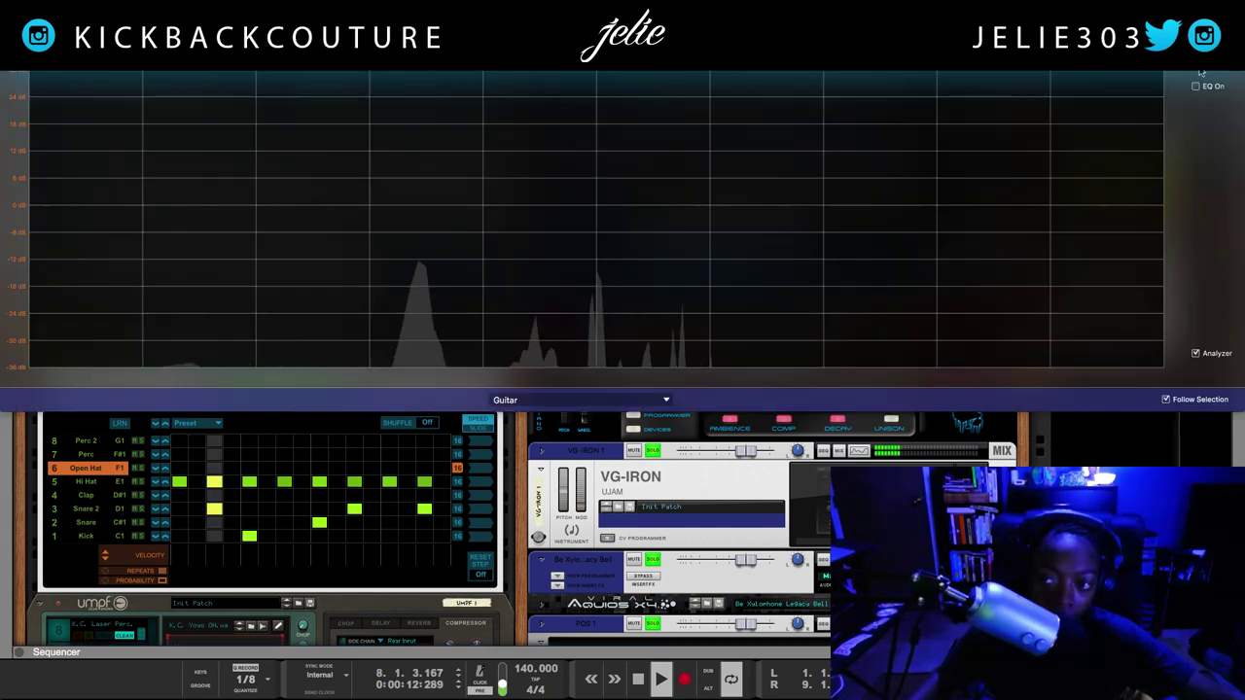
mouse_move(508, 100)
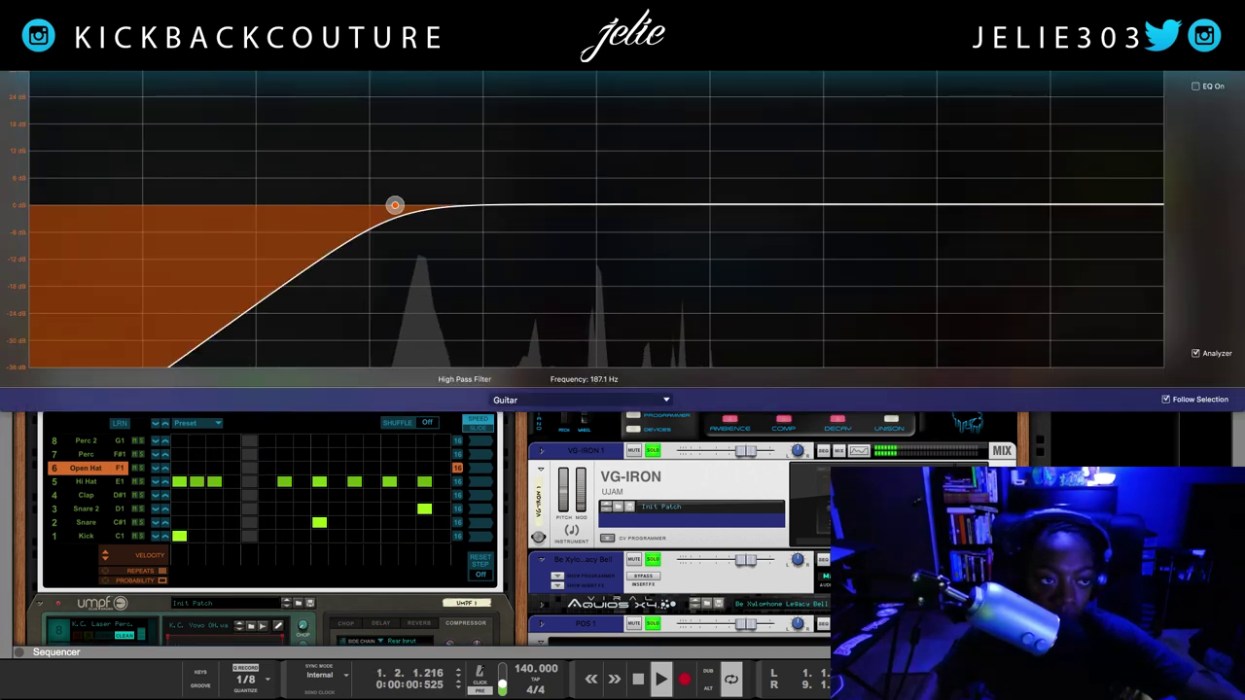
key(F2)
Apply a high-pass filter at about 187 Hz to the Mike Made It Piano channel in the Spectrum EQ and close it.
click(861, 341)
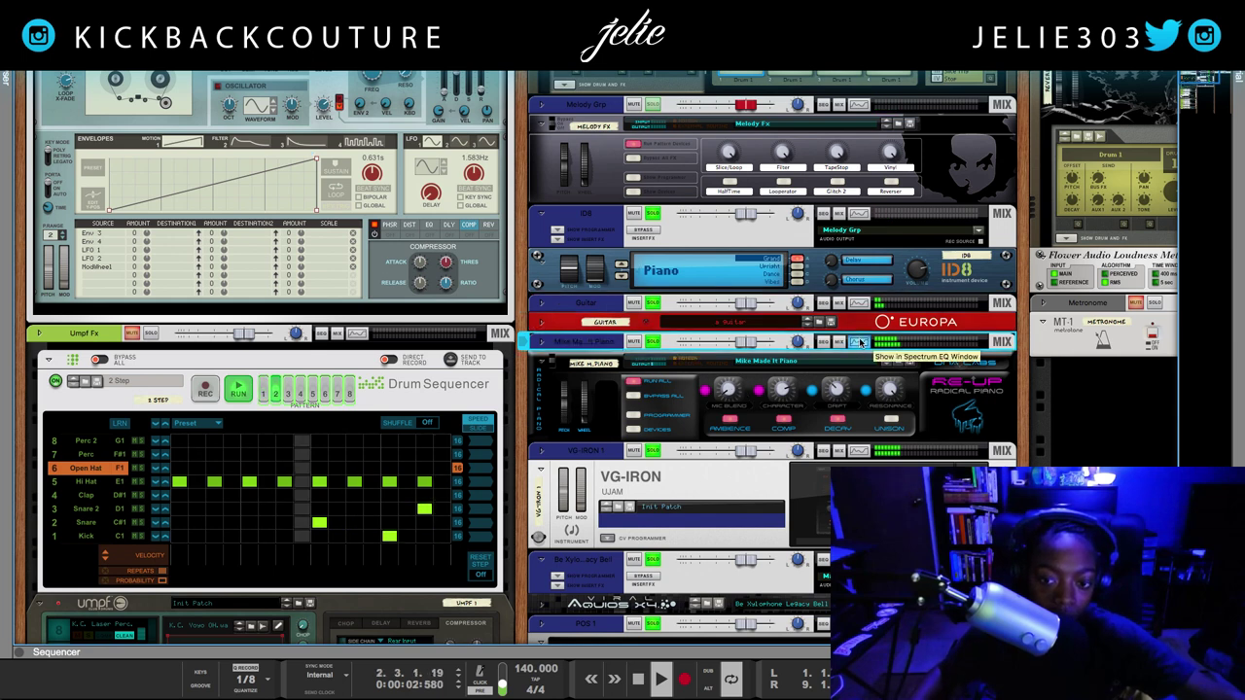
key(F2)
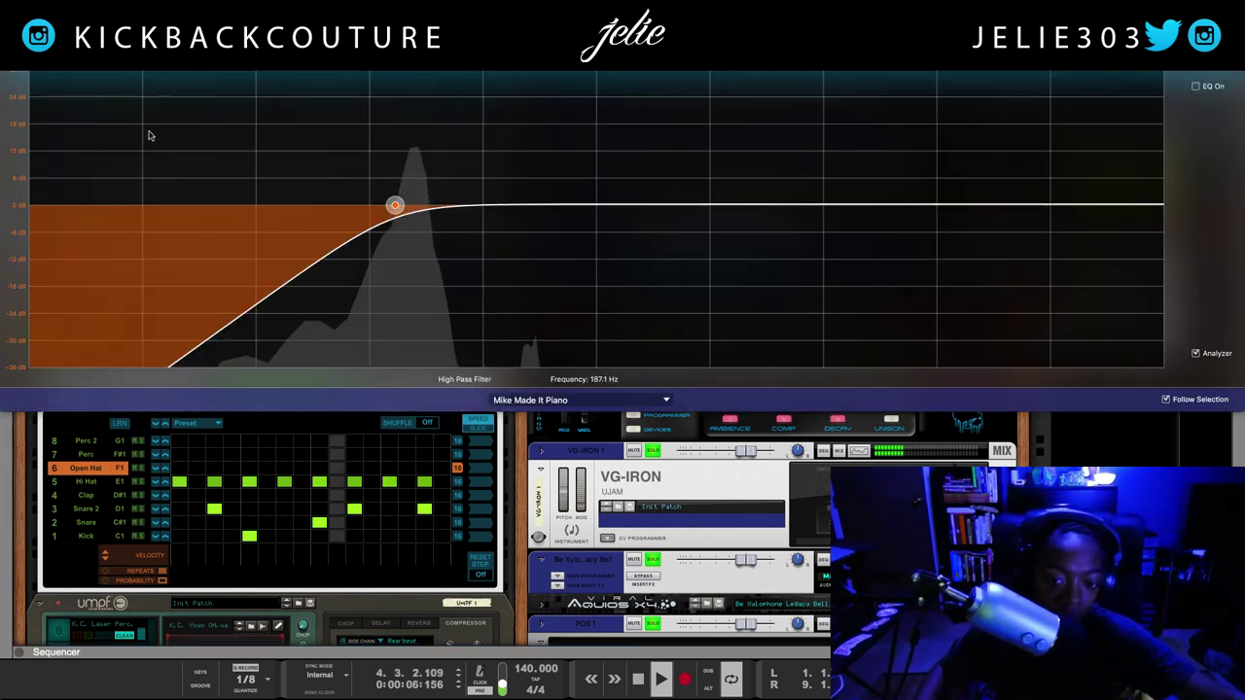
key(F2)
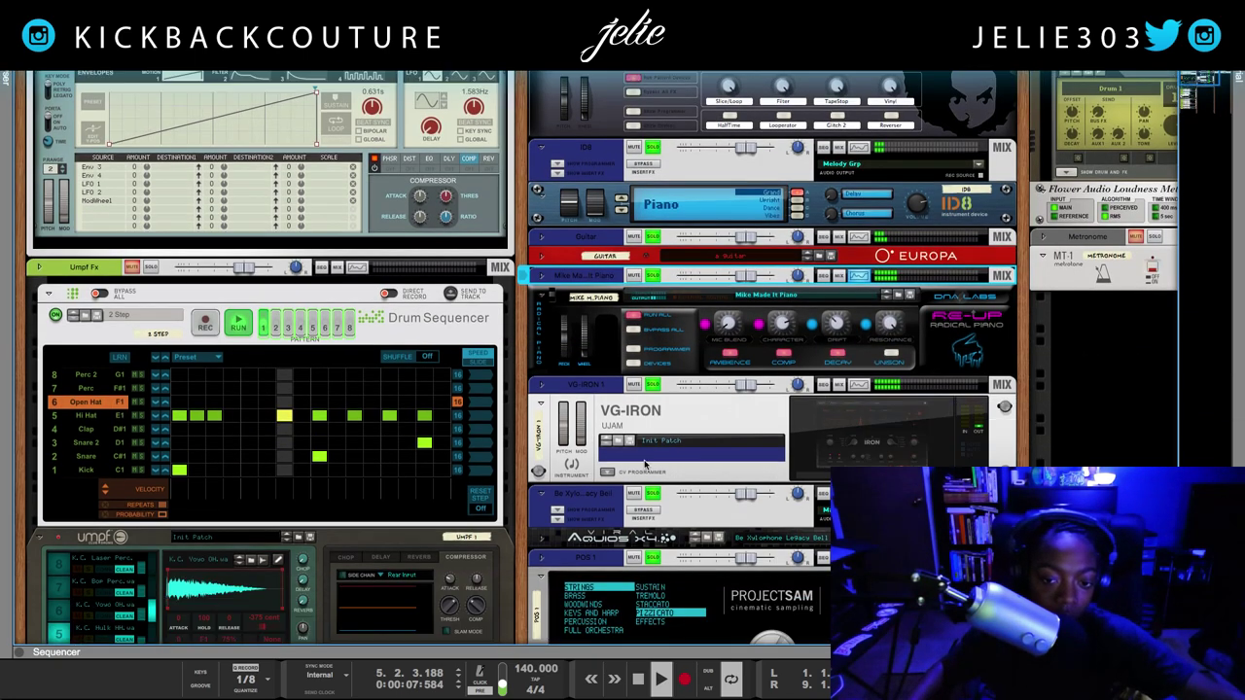
Apply a high-pass filter at about 187 Hz to the VG-IRON 1 channel and close its Spectrum EQ.
click(824, 385)
click(862, 386)
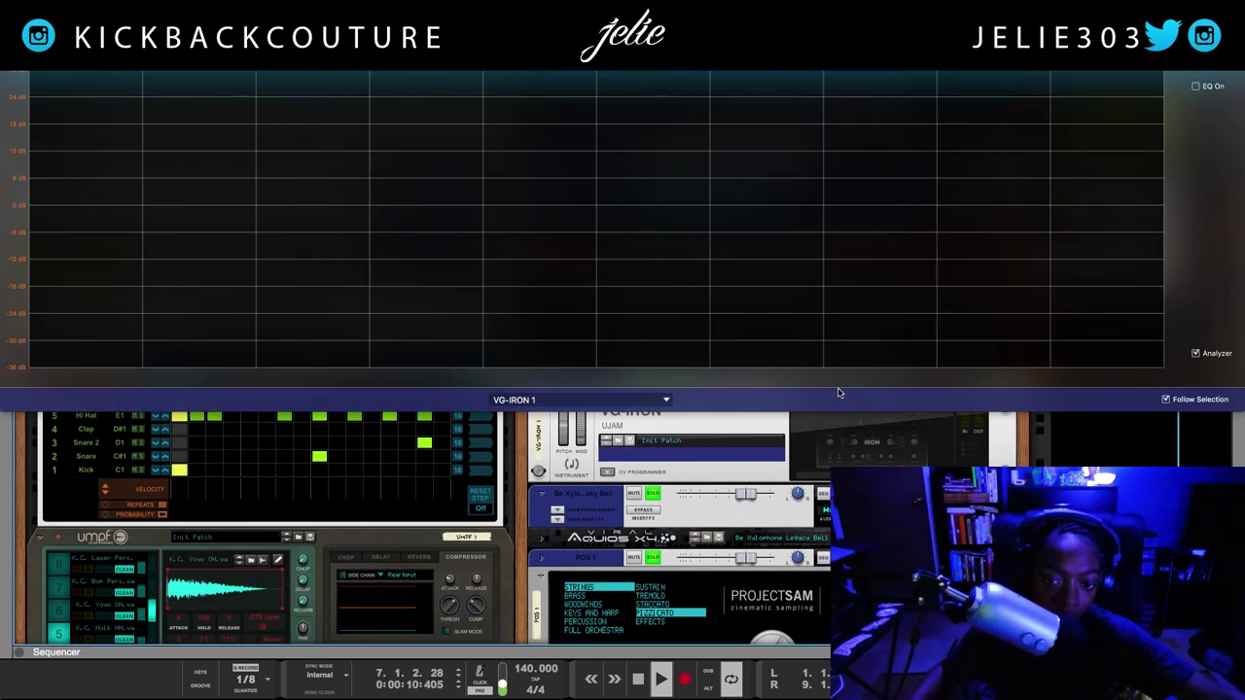
click(1198, 68)
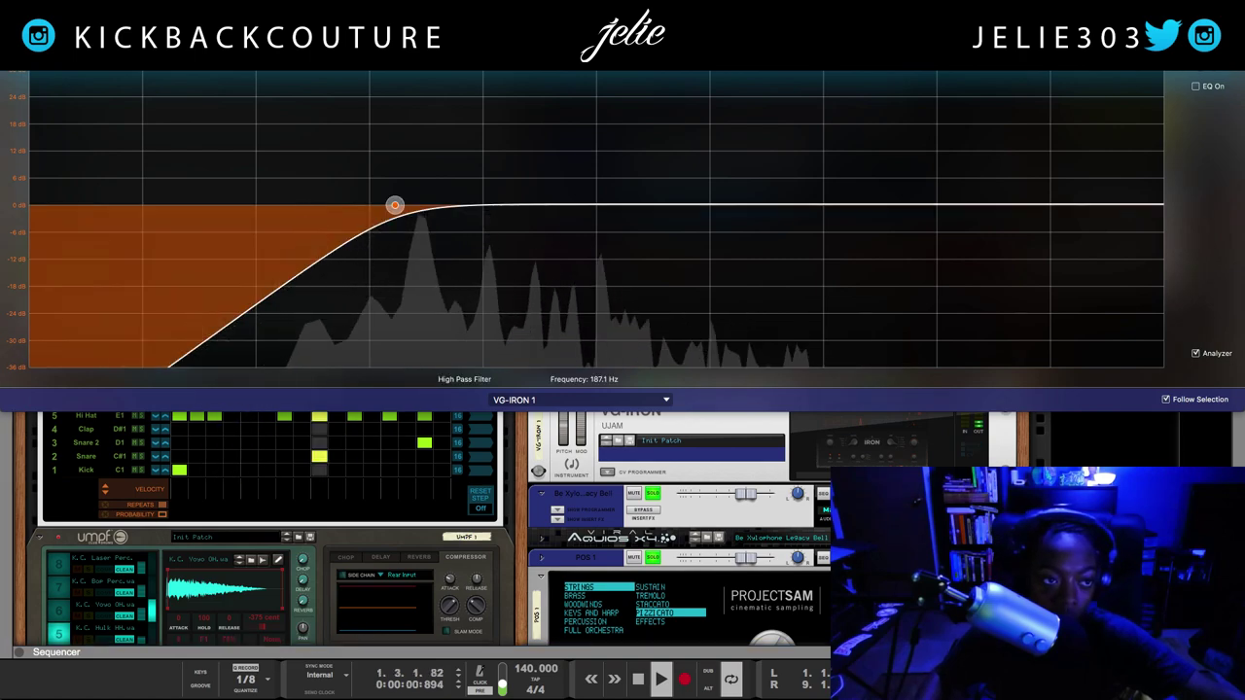
key(F2)
Apply a high-pass filter at about 187 Hz to the Be Xylophone Legacy Bell channel and close its Spectrum EQ.
scroll(634, 469, down, 1)
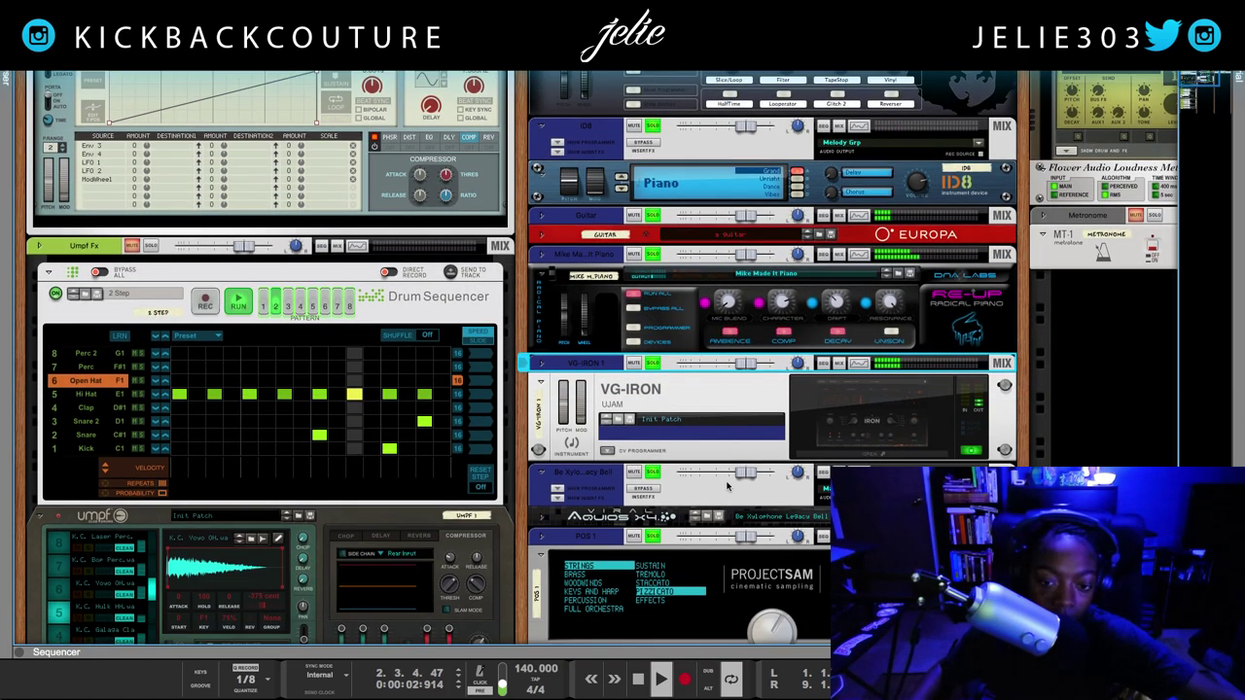
click(859, 472)
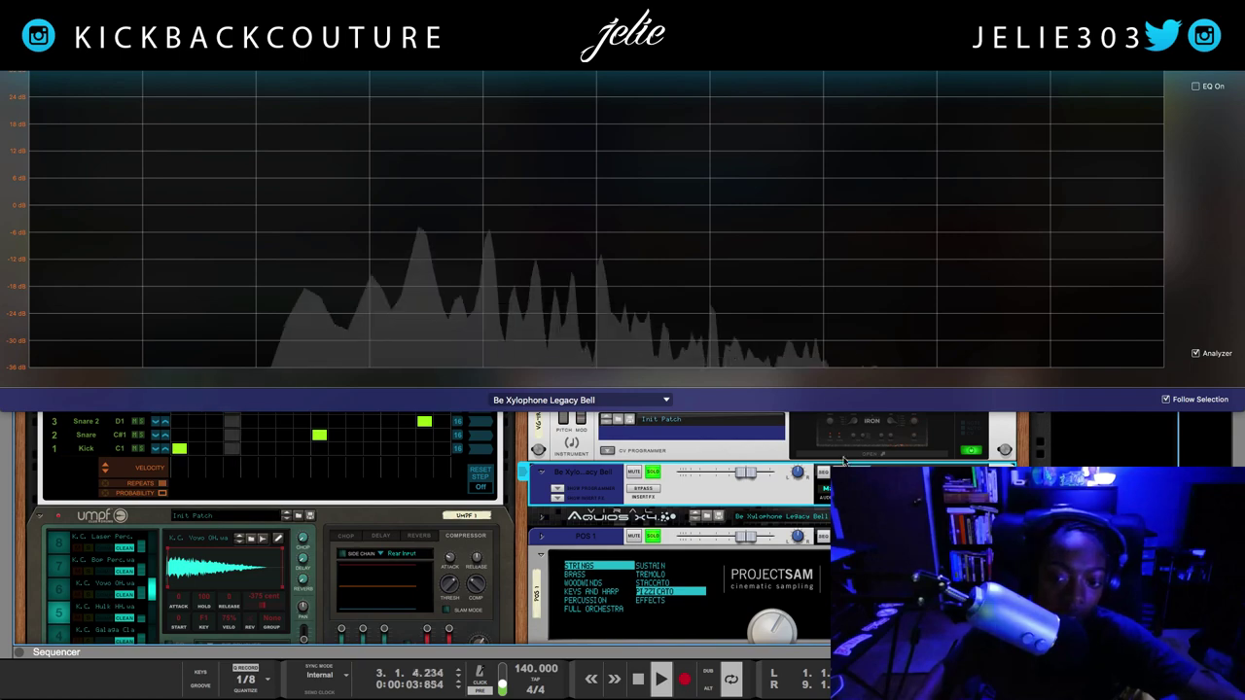
click(1197, 73)
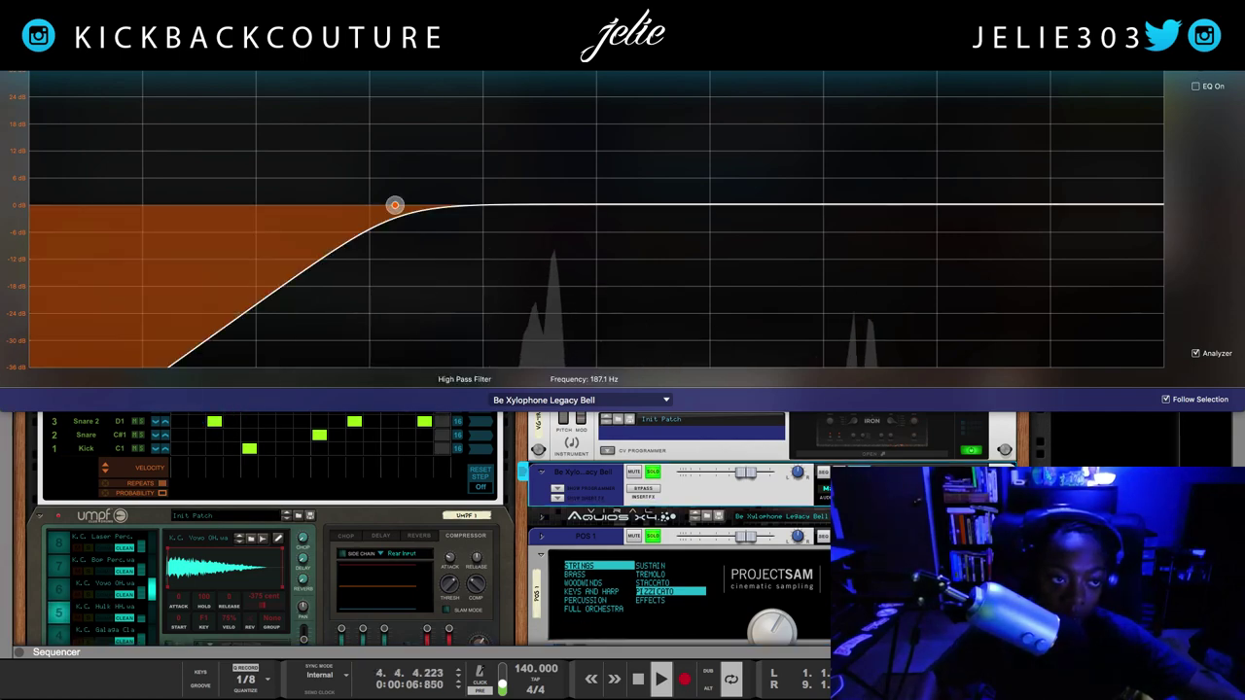
key(super+e)
Apply a high-pass filter at about 187 Hz to the POS 1 channel and close its Spectrum EQ.
scroll(635, 523, down, 1)
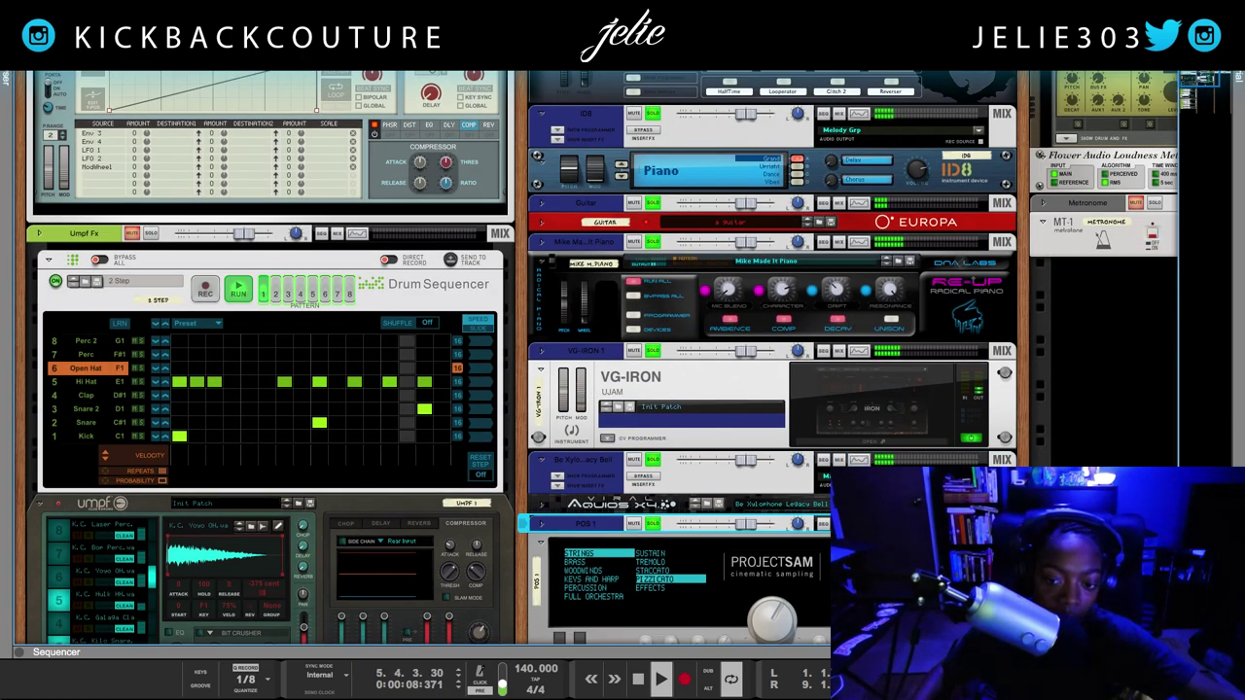
key(super+e)
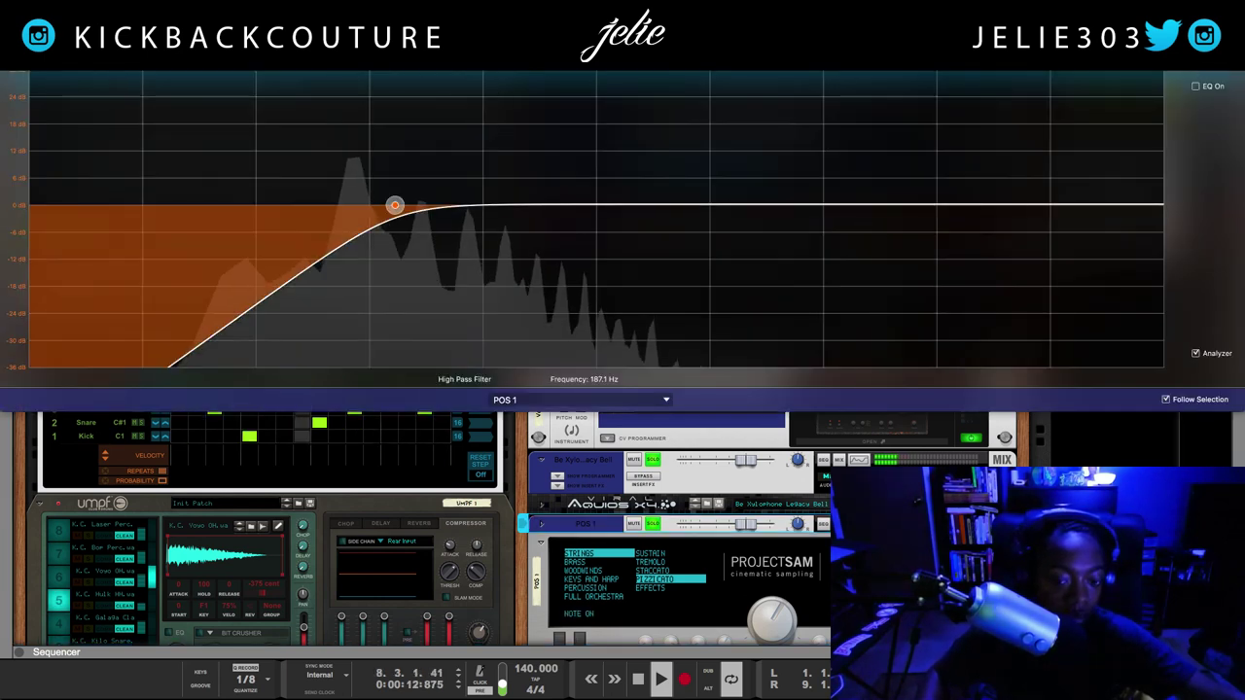
key(super+e)
scroll(431, 366, down, 4)
scroll(431, 366, up, 5)
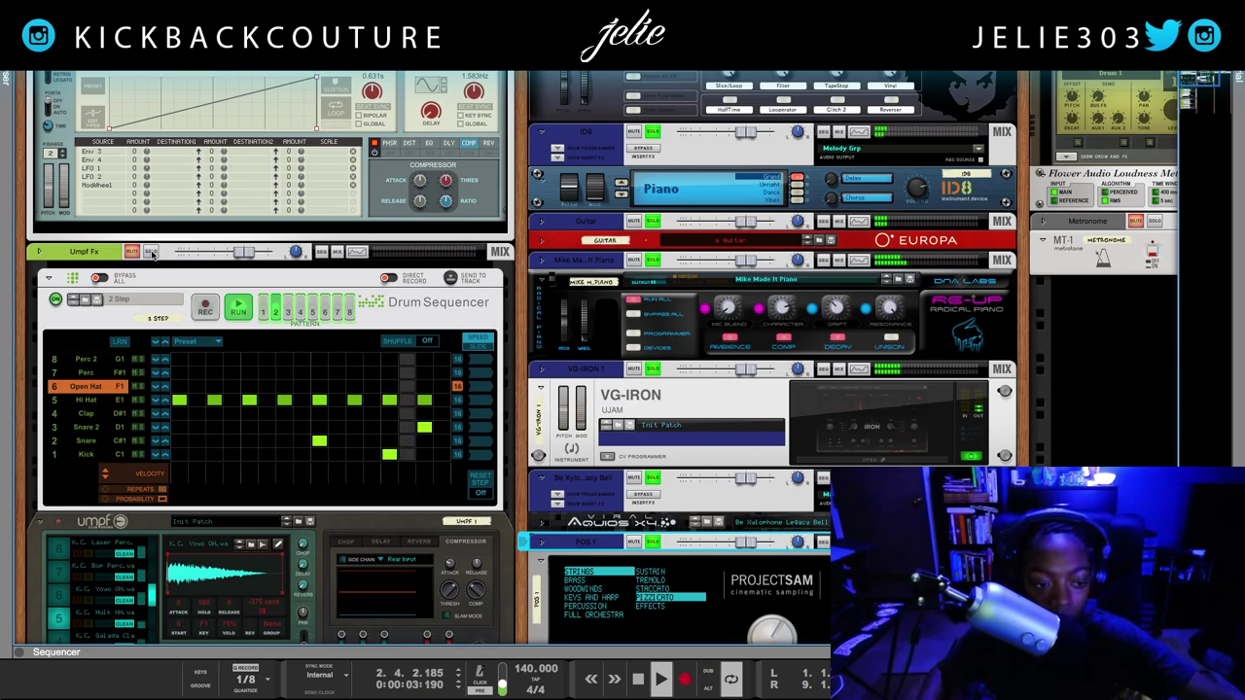
Solo the Umpf Fx and Kick channels alongside the melody instruments.
click(153, 254)
scroll(223, 409, down, 5)
scroll(223, 410, down, 20)
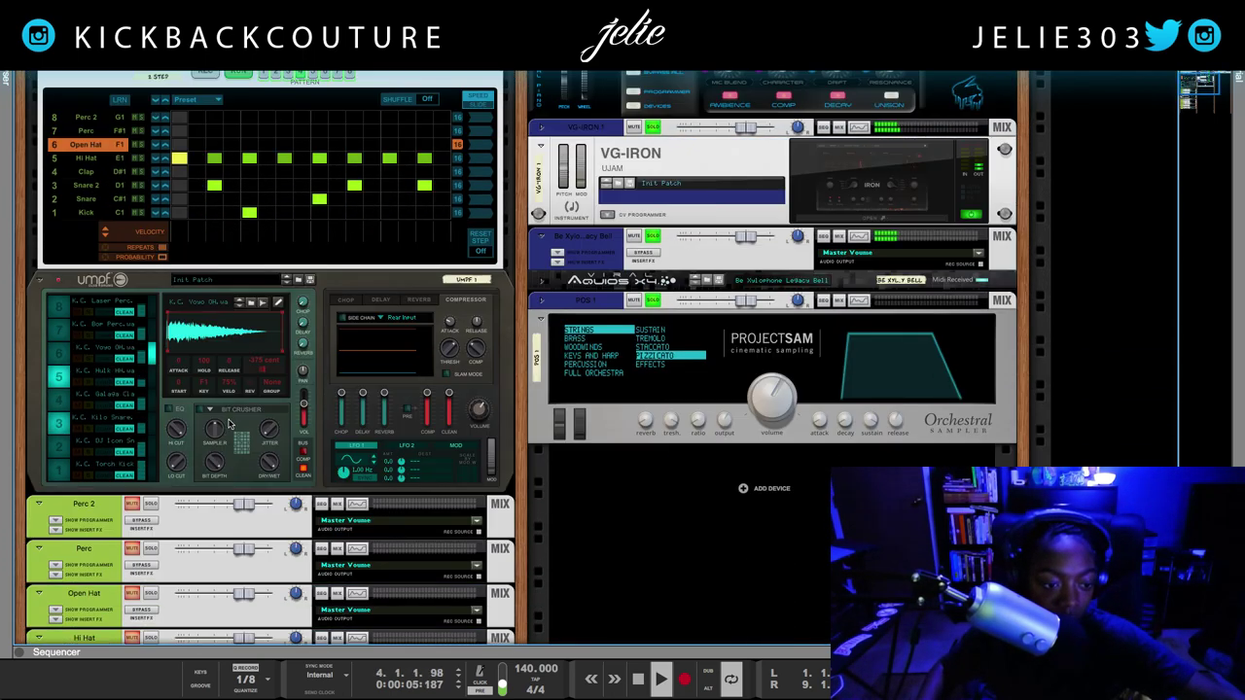
scroll(163, 505, down, 1)
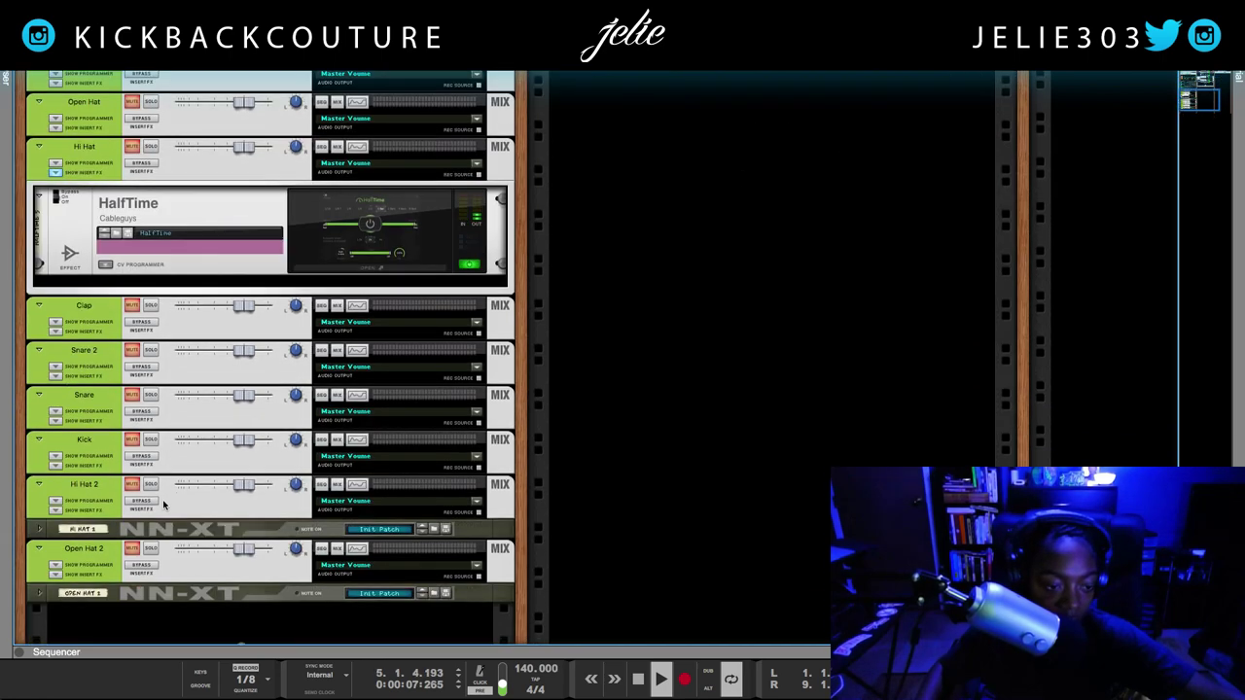
click(150, 441)
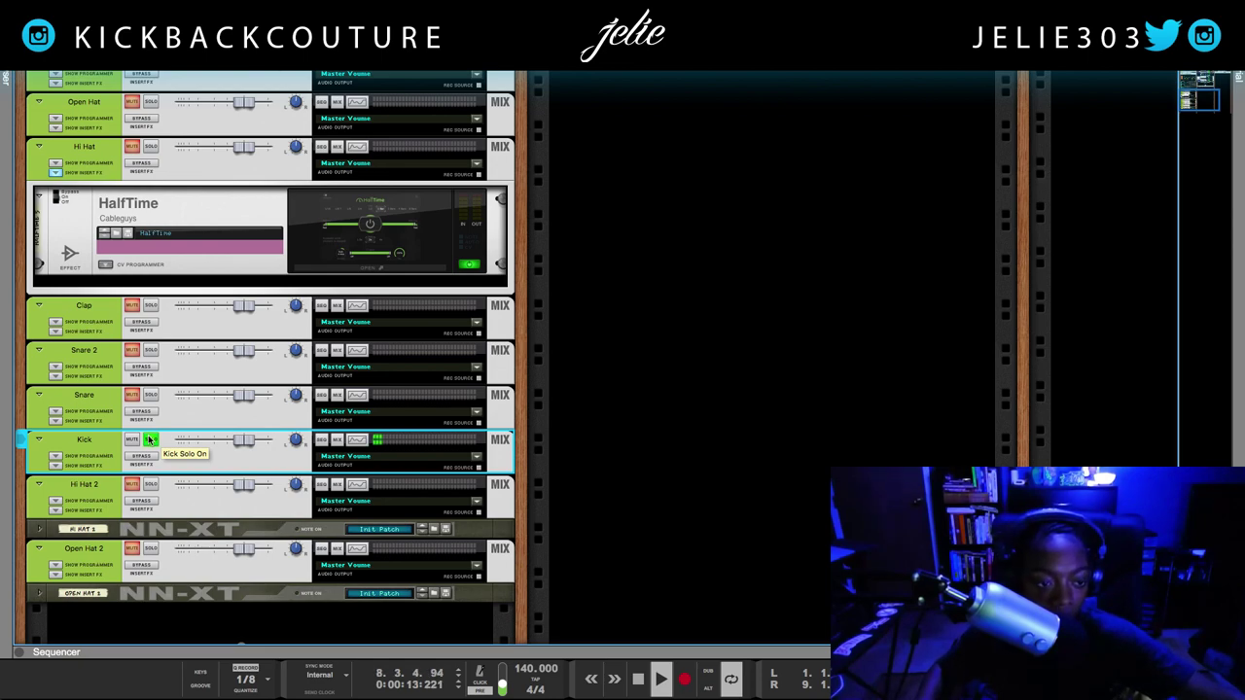
Restart playback and set the amplifier attack of the Grain device to 30 ms.
scroll(149, 441, up, 20)
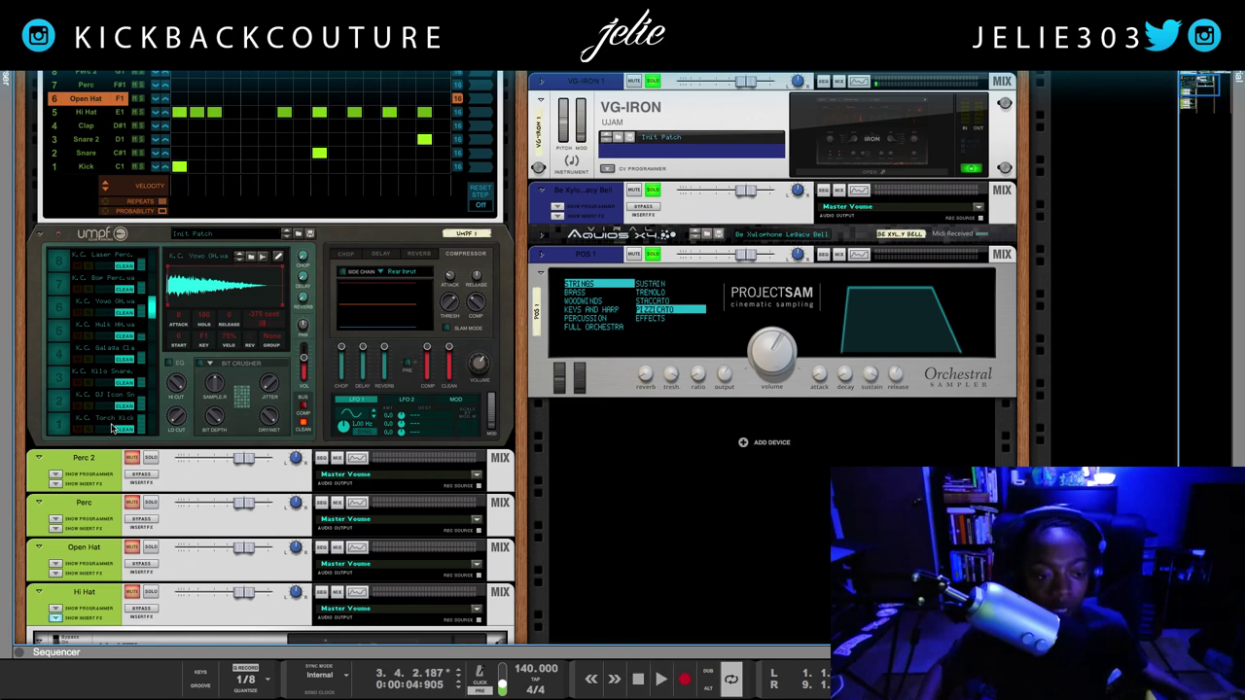
scroll(116, 431, up, 5)
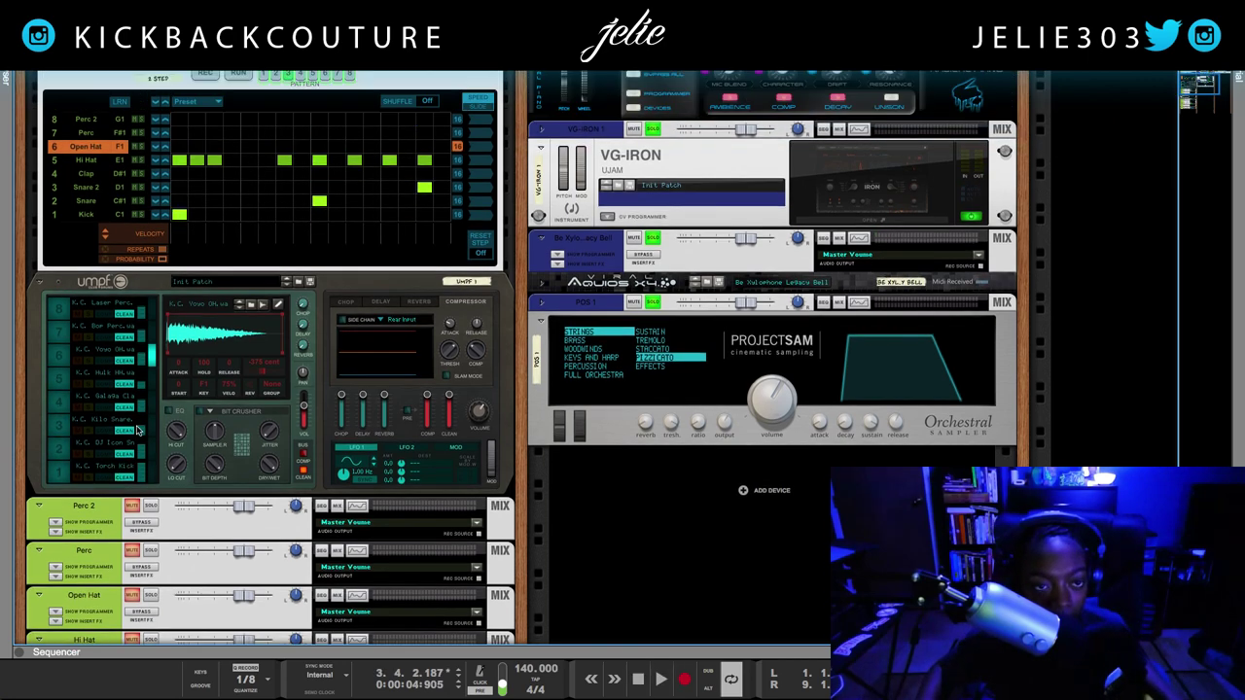
scroll(399, 251, up, 2)
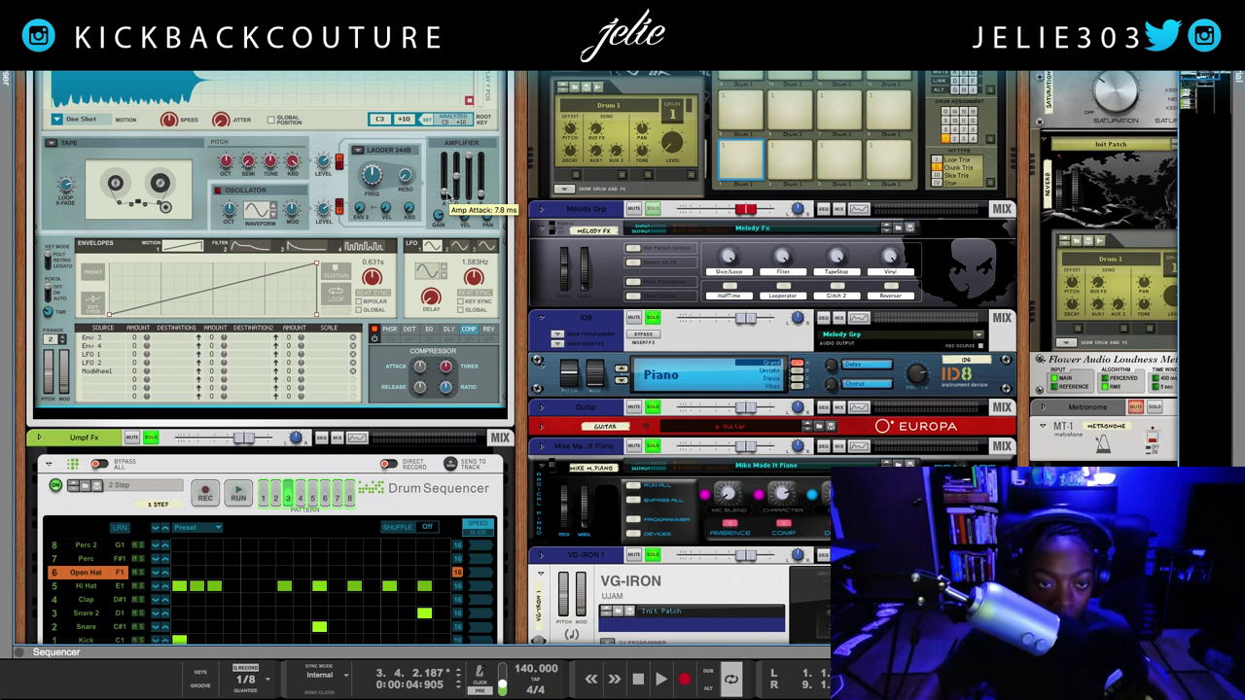
key(space)
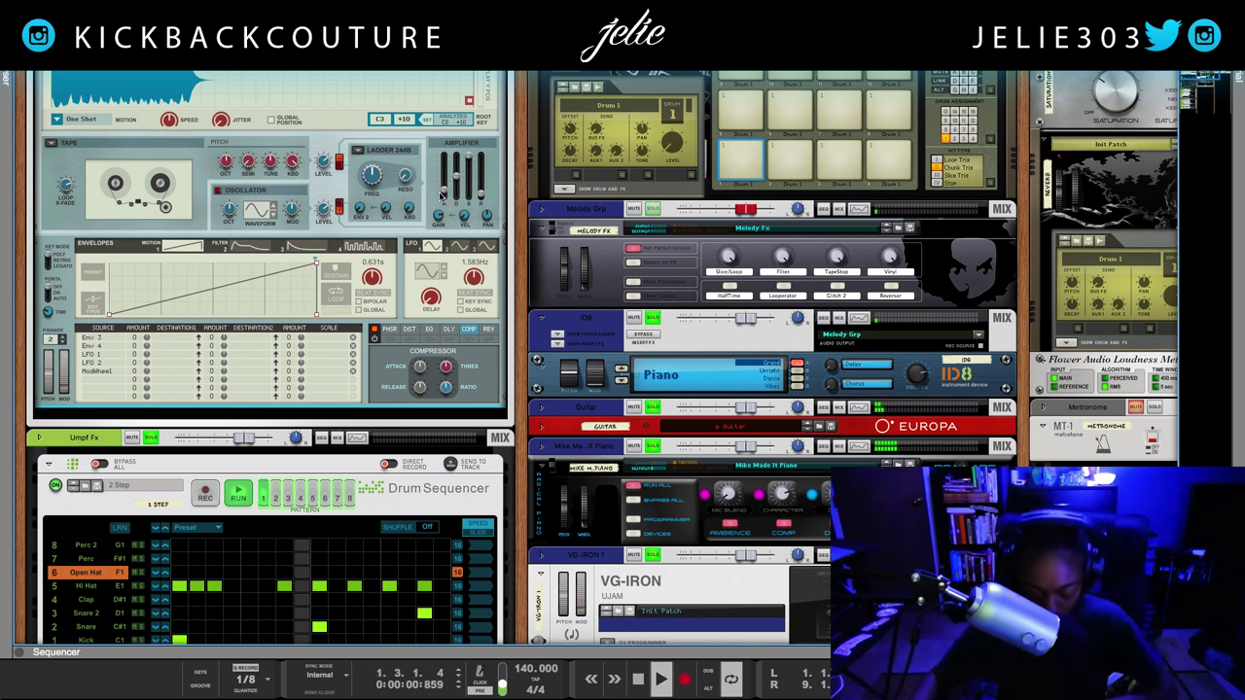
drag(443, 191, 444, 191)
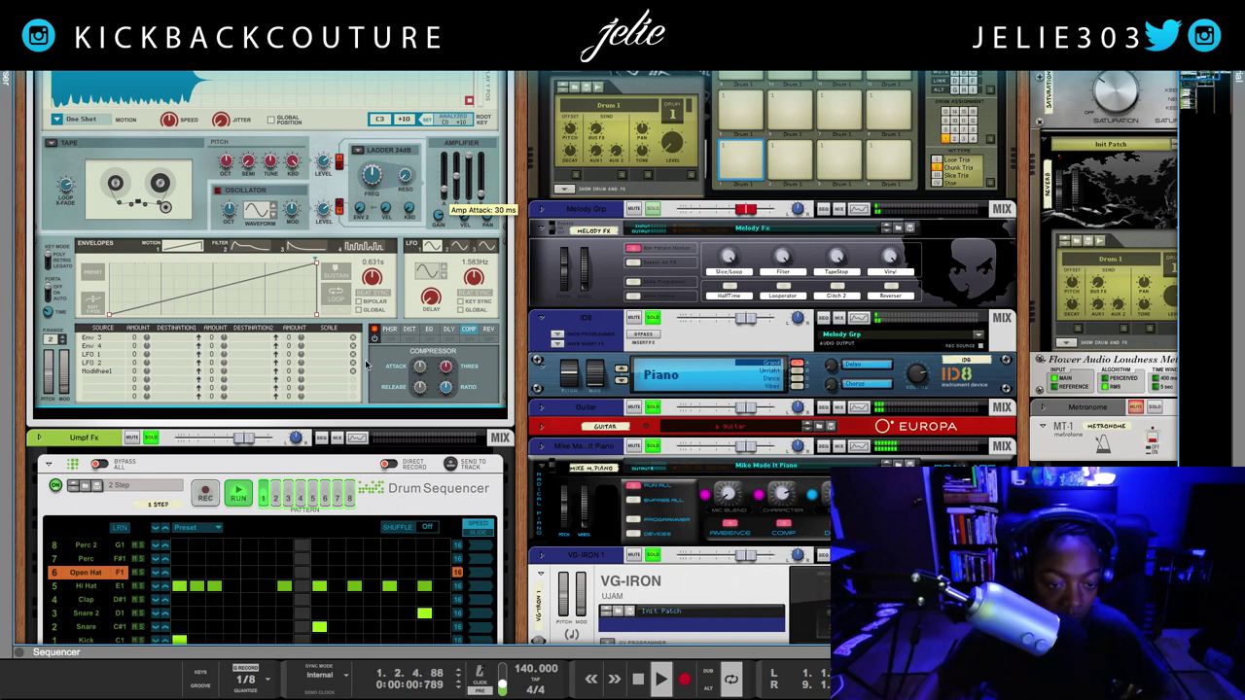
Solo the Snare channel together with the Kick during playback.
scroll(305, 464, down, 10)
scroll(173, 482, down, 6)
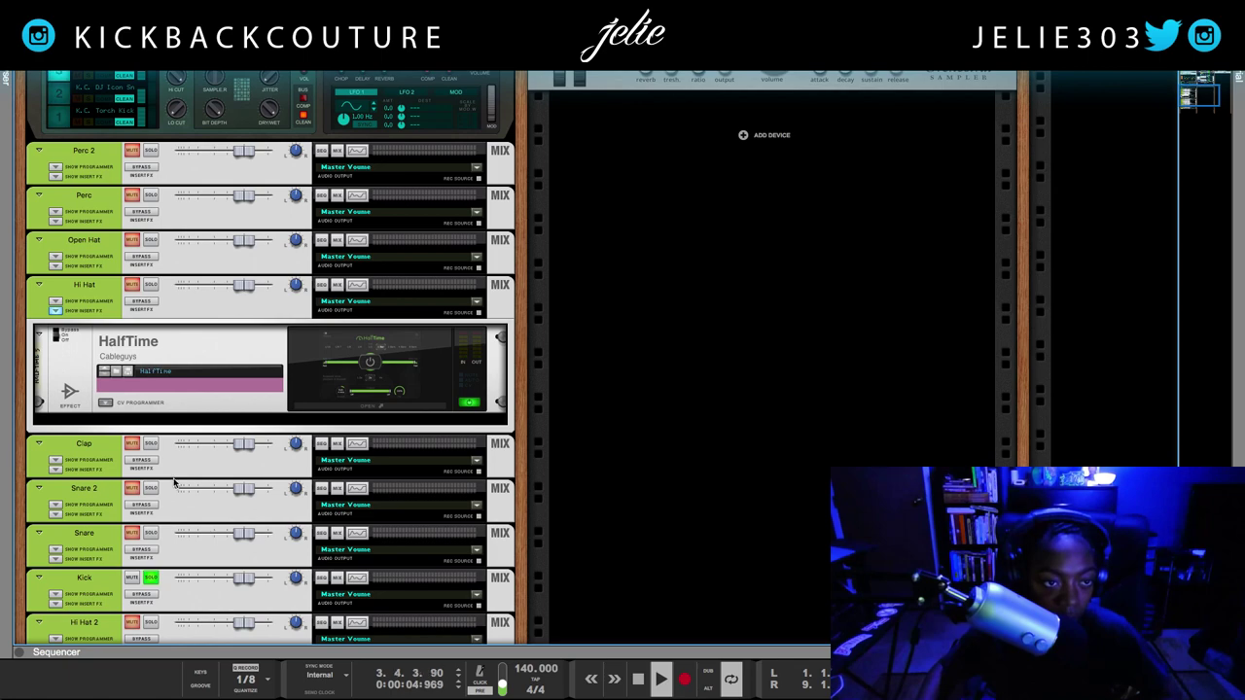
scroll(173, 487, down, 4)
scroll(167, 433, up, 1)
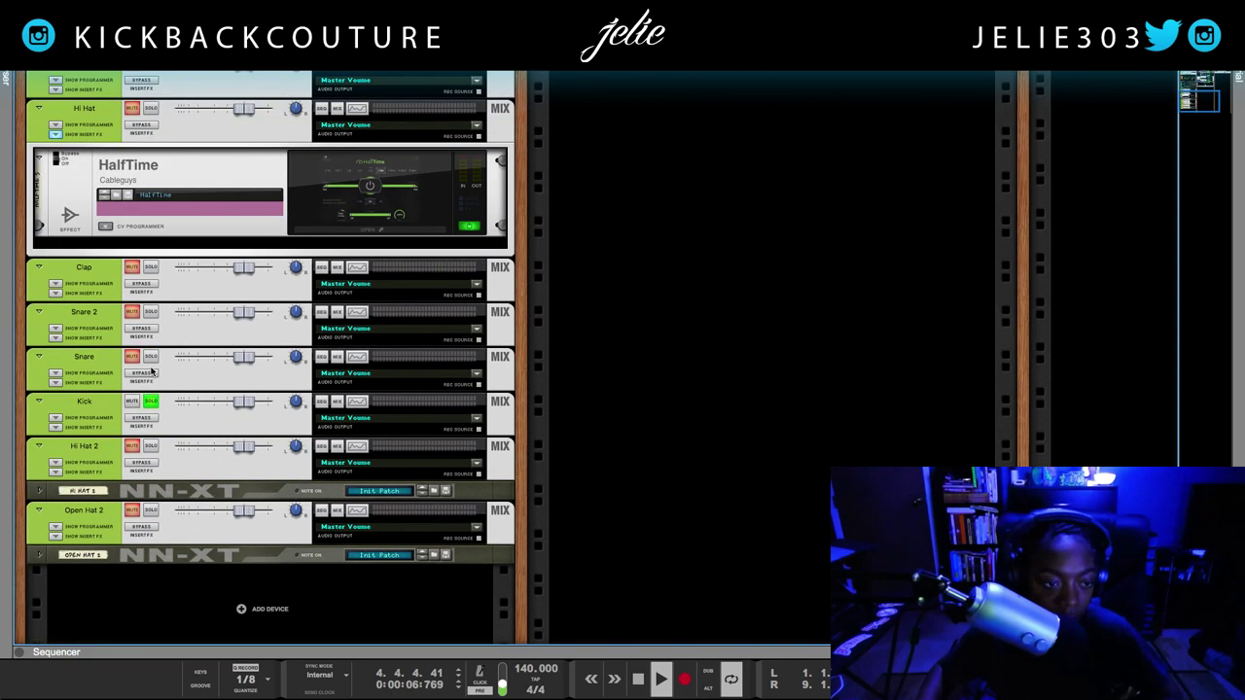
click(151, 356)
scroll(155, 370, up, 1)
scroll(170, 408, up, 3)
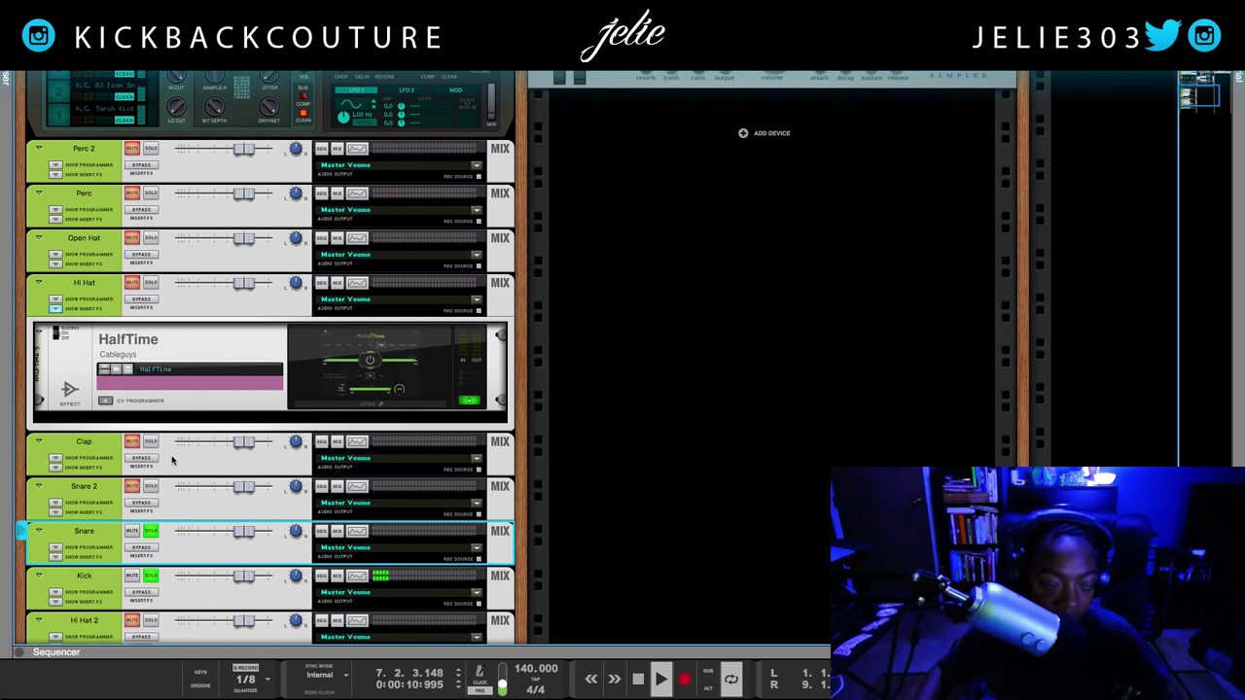
Add the Snare 2 channel to the soloed drums.
scroll(172, 457, down, 1)
scroll(169, 460, down, 1)
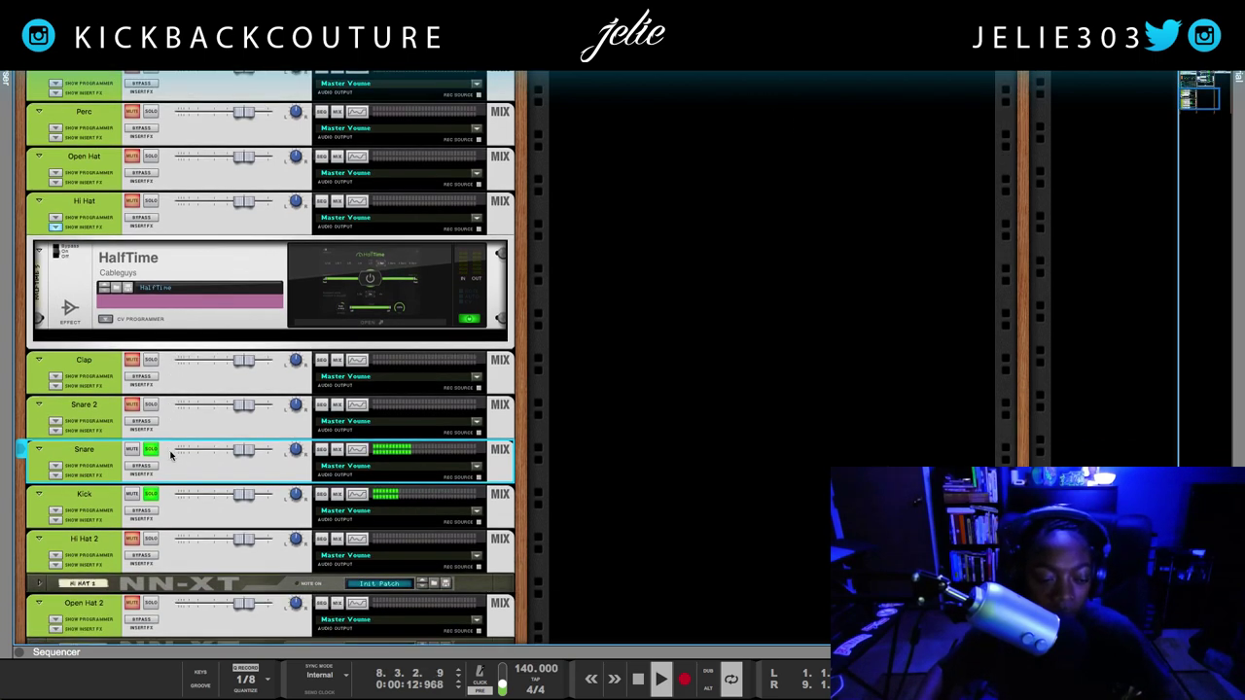
click(153, 406)
scroll(202, 445, up, 3)
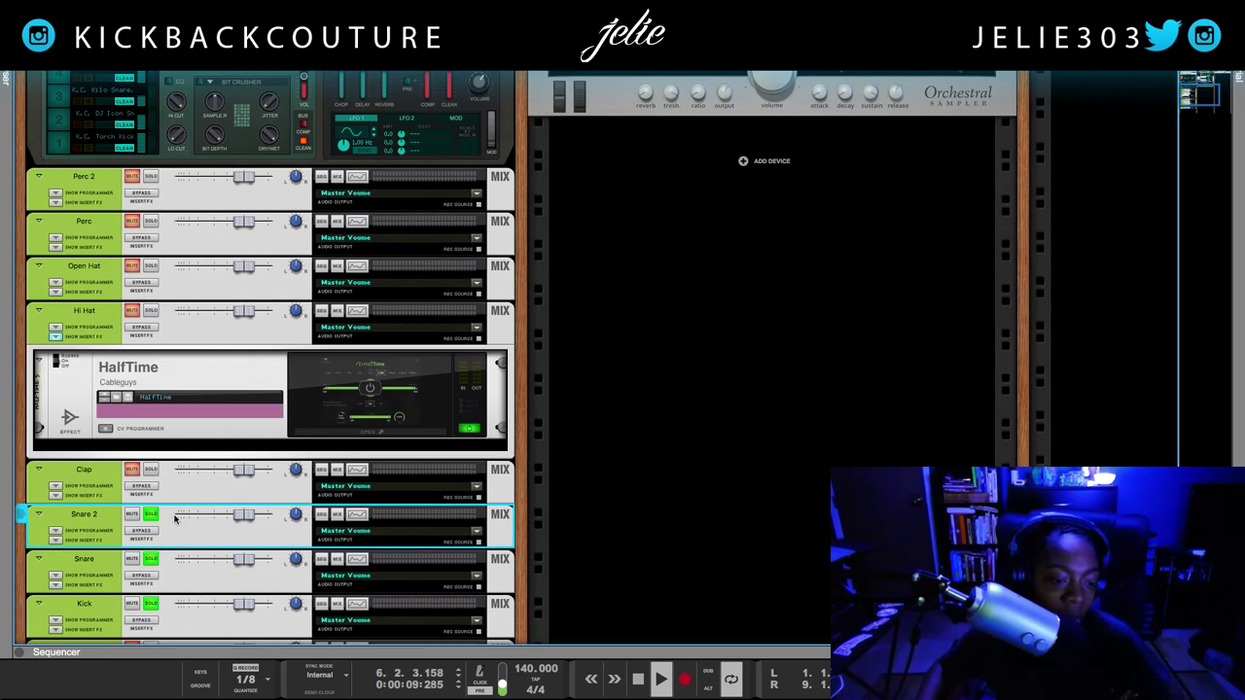
scroll(175, 525, up, 1)
scroll(163, 511, up, 1)
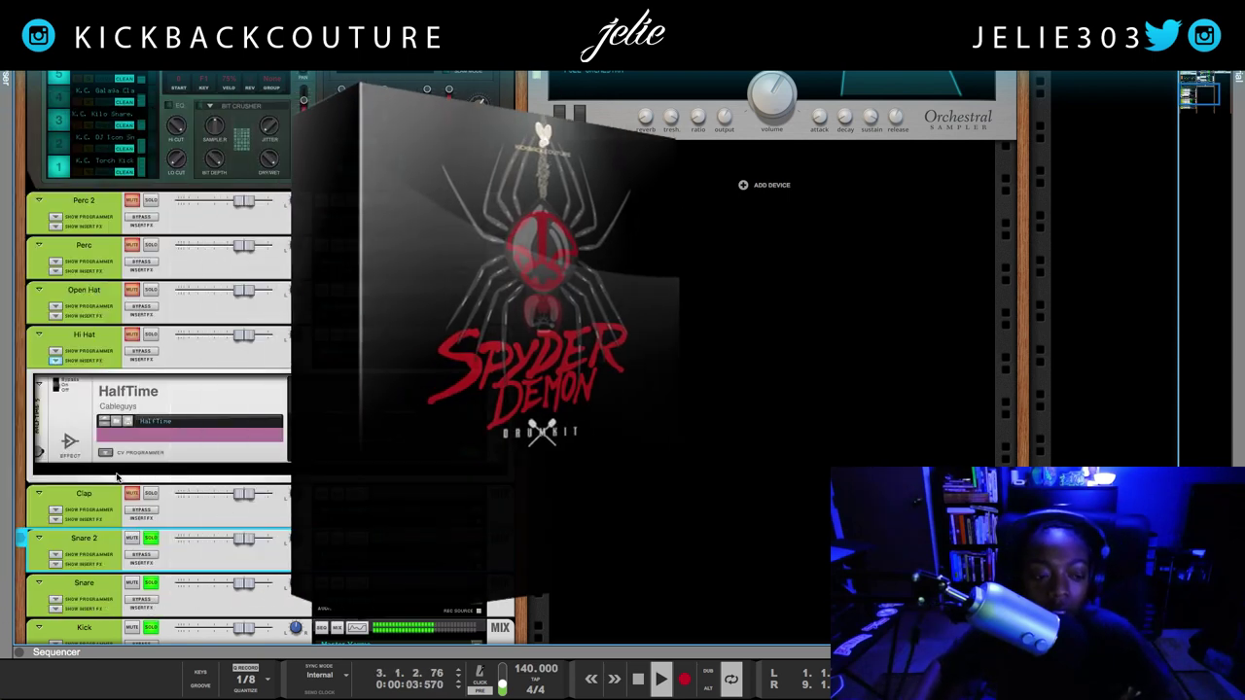
Solo the Hi Hat channel and collapse its HalfTime insert effect.
click(151, 335)
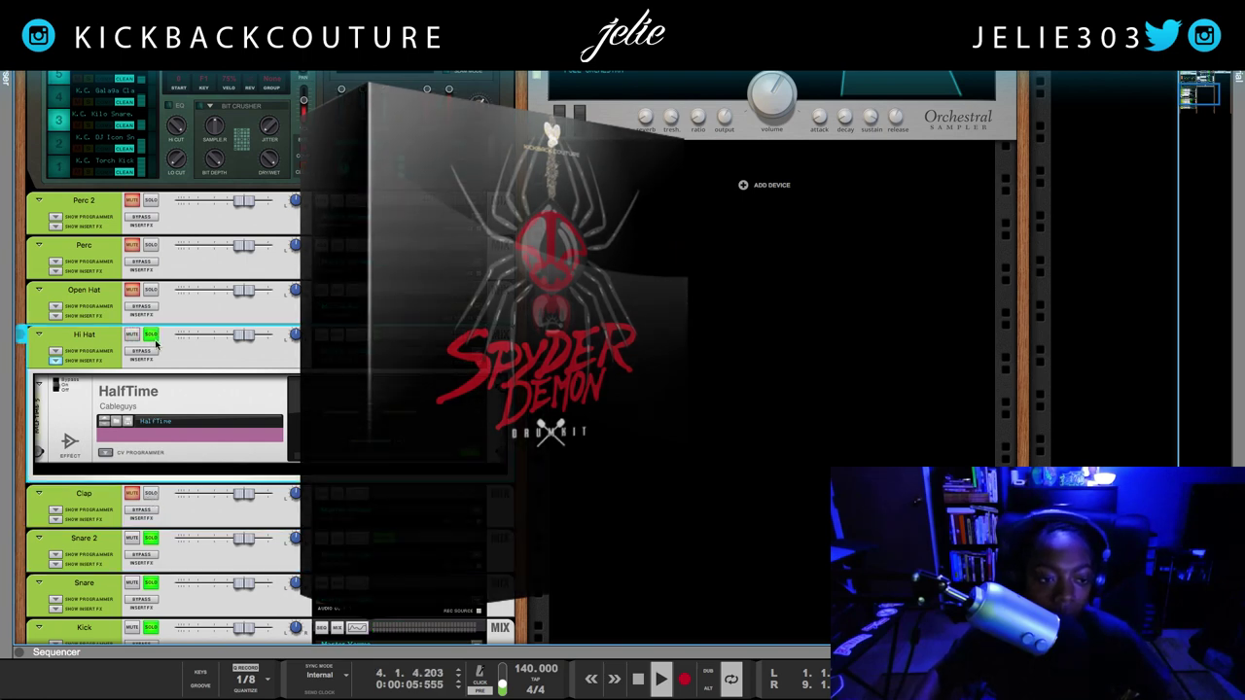
click(55, 361)
scroll(82, 389, up, 3)
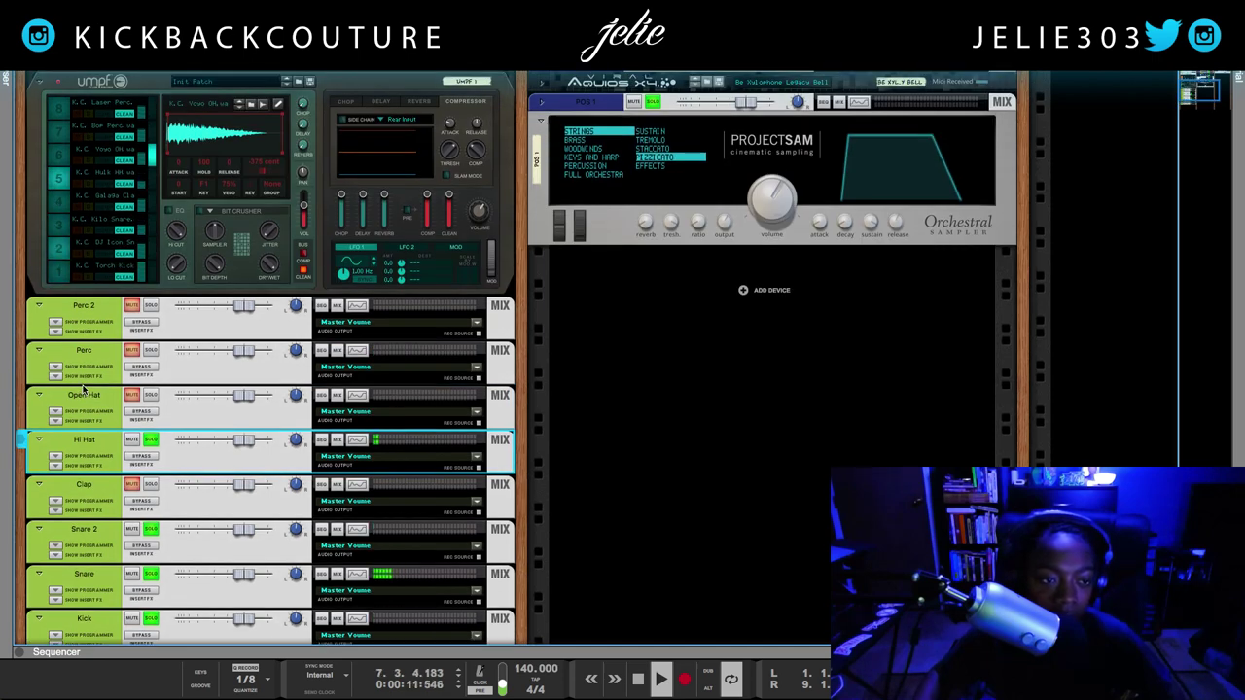
Unmute and solo the Open Hat and Perc channels.
click(132, 394)
click(151, 395)
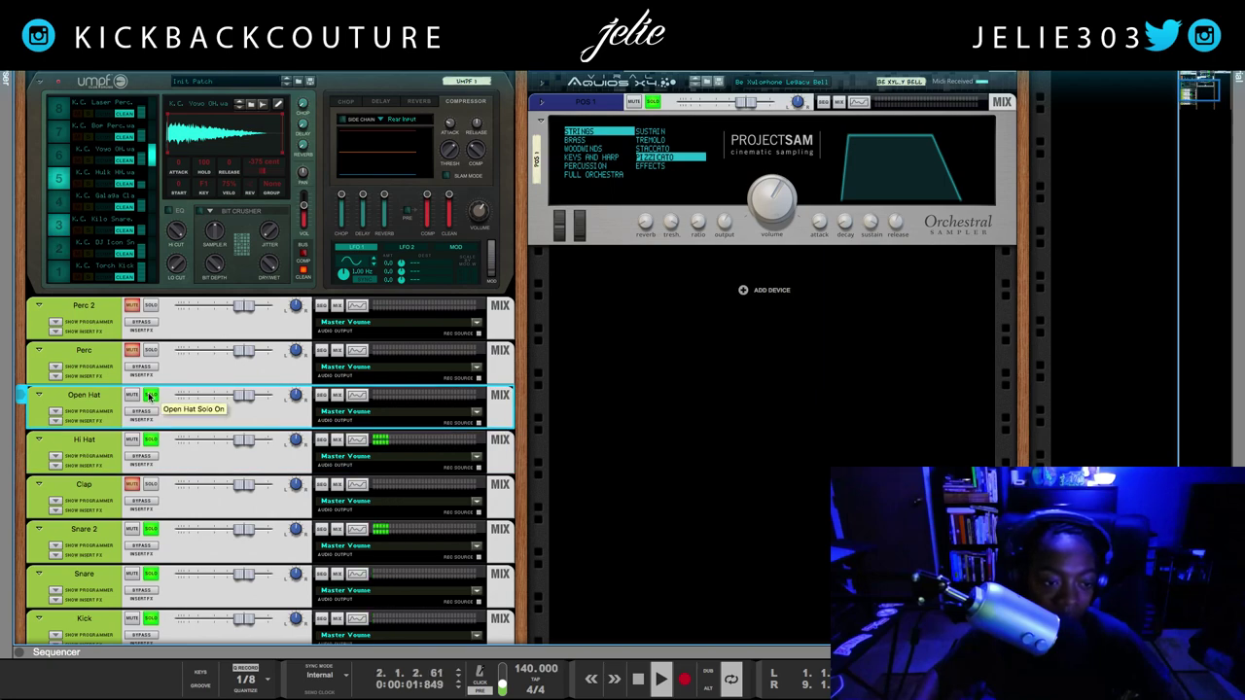
scroll(166, 384, up, 5)
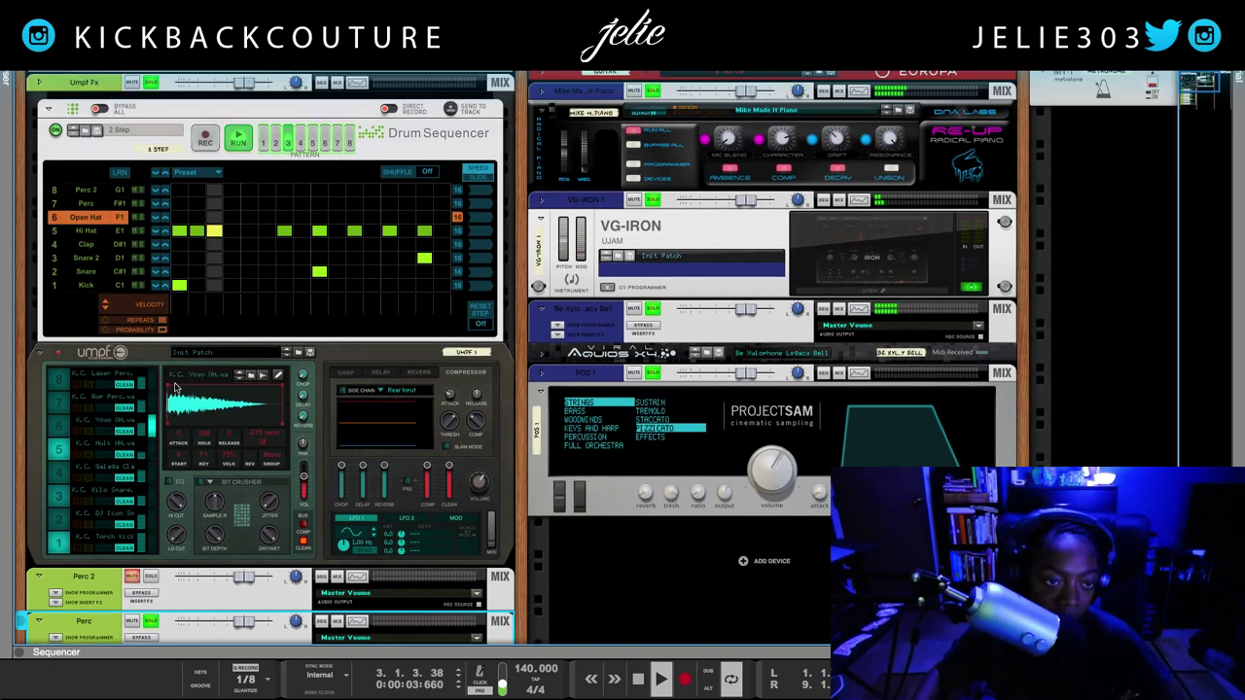
Enlarge the mixer area above the rack and clear all channel solos and mutes.
scroll(175, 389, up, 4)
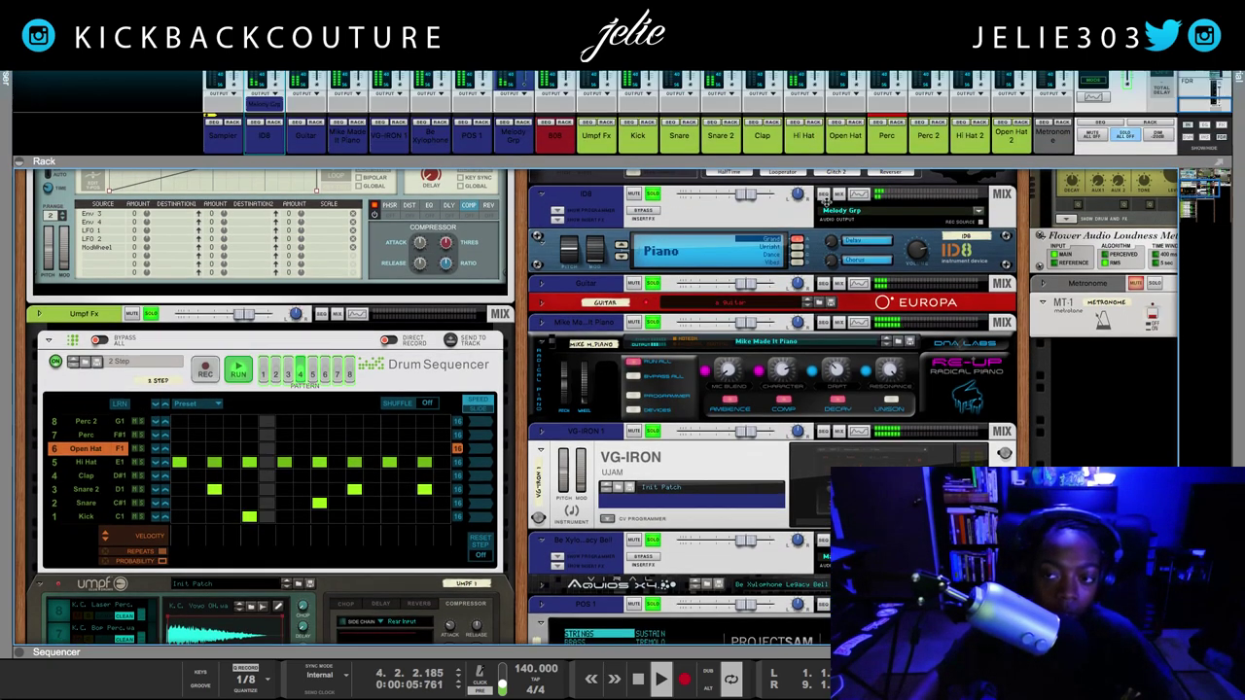
drag(827, 164, 827, 202)
click(1126, 173)
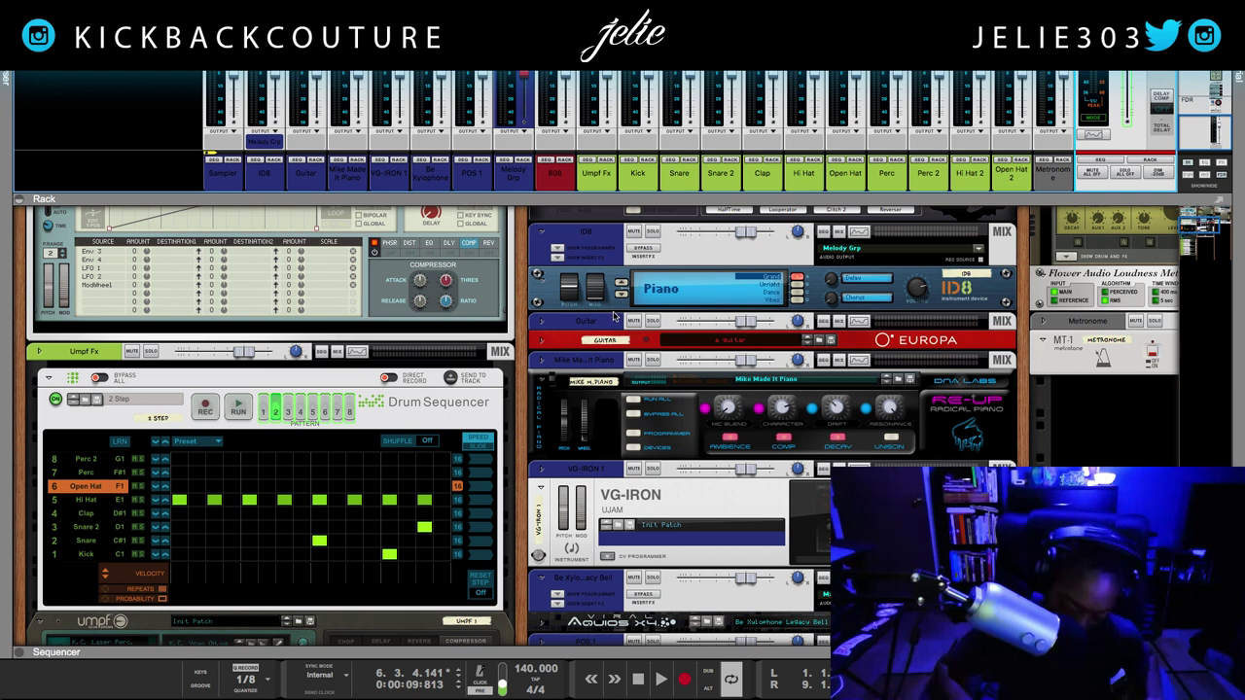
Play the full beat and mute the Guitar channel.
key(space)
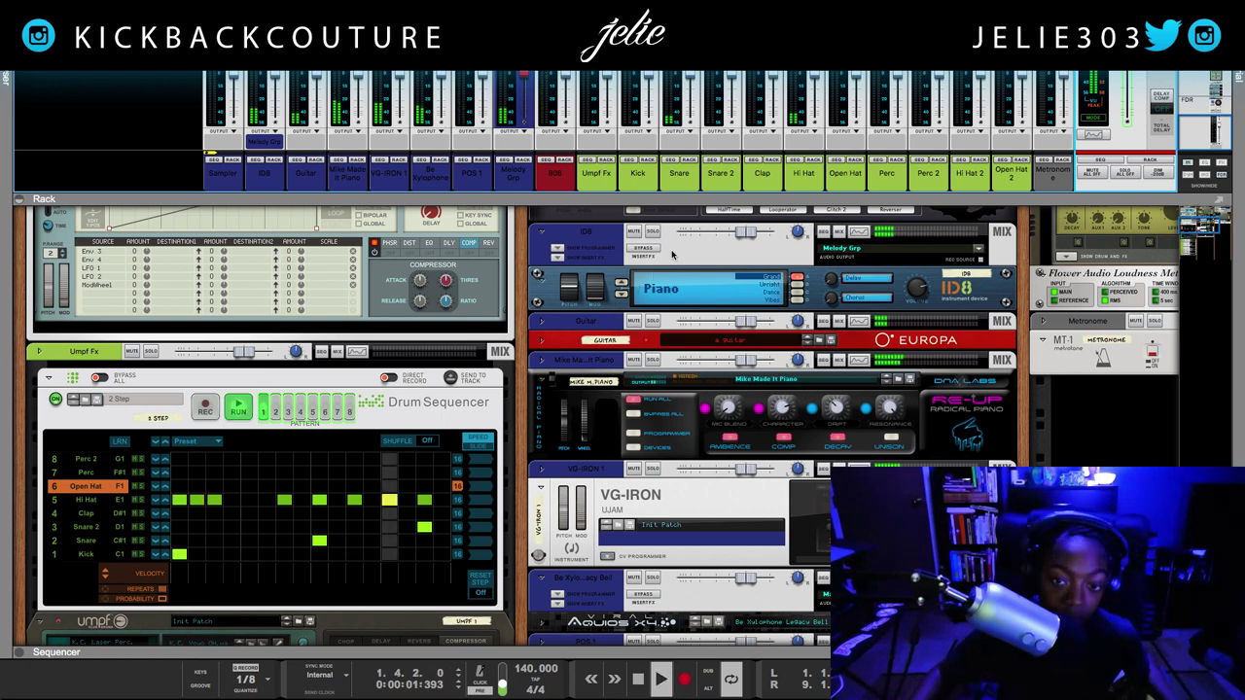
scroll(641, 457, down, 1)
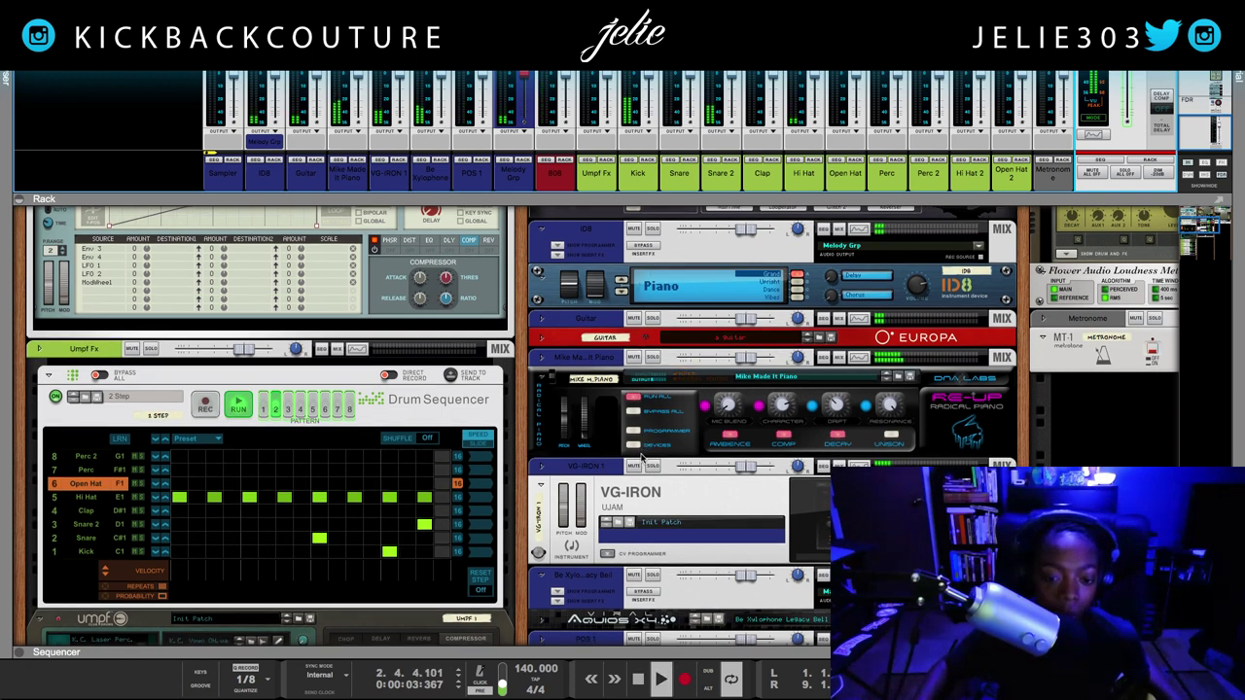
click(634, 318)
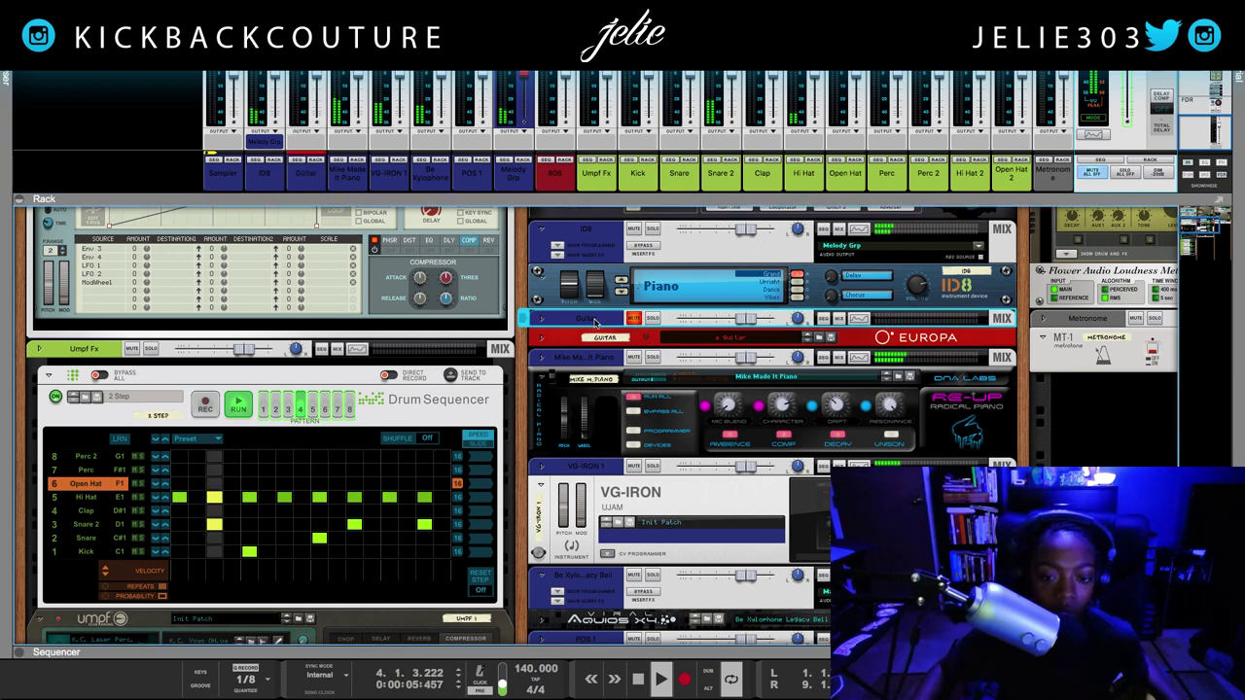